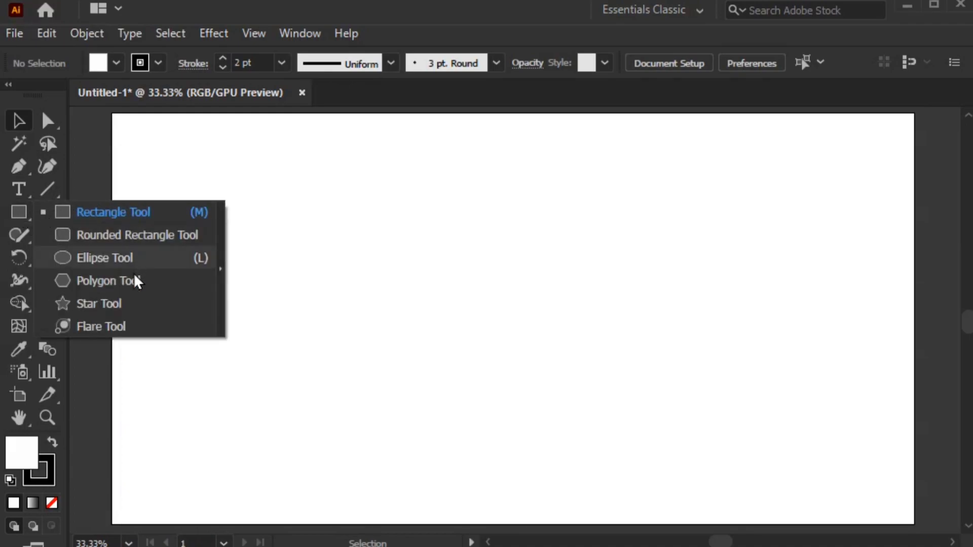
# Step: Draw a hexagon about 635 px across its corners near the artboard's centre, with no fill and a black 2 pt stroke
pyautogui.click(117, 280)
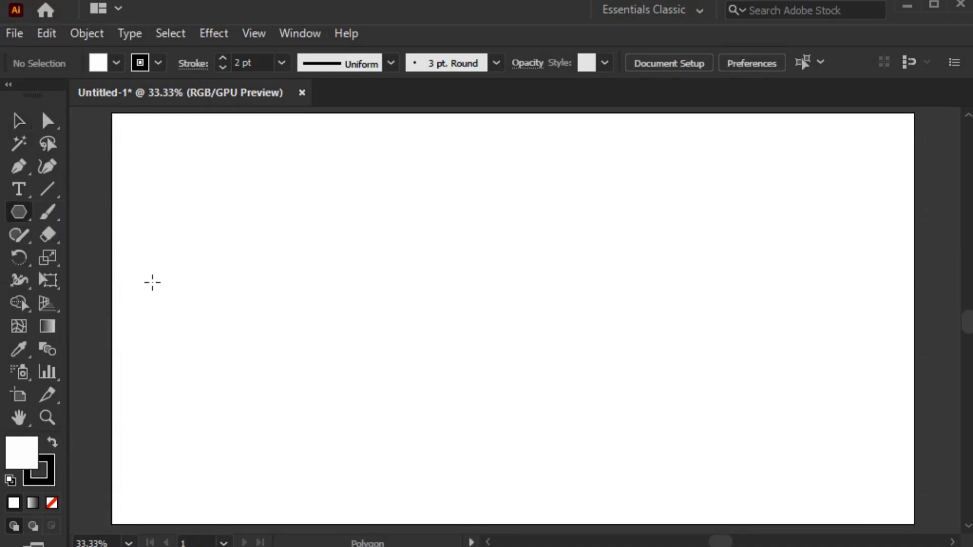
pyautogui.click(116, 63)
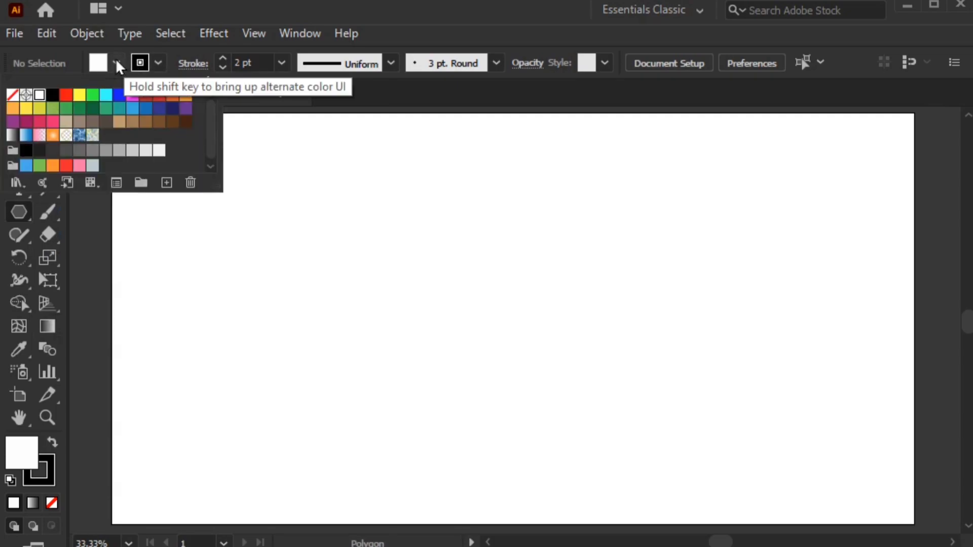
pyautogui.click(12, 101)
pyautogui.click(117, 62)
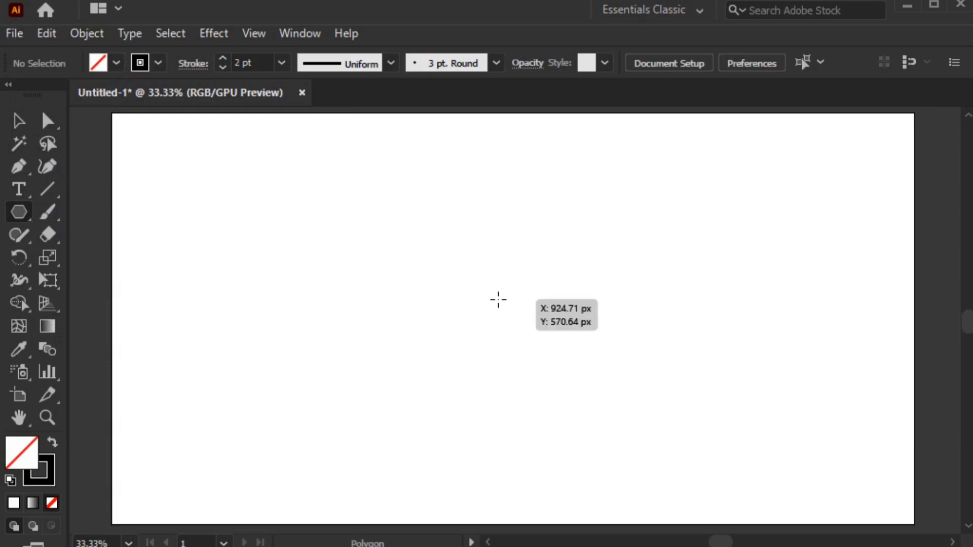
pyautogui.moveTo(497, 307); pyautogui.dragTo(579, 413)
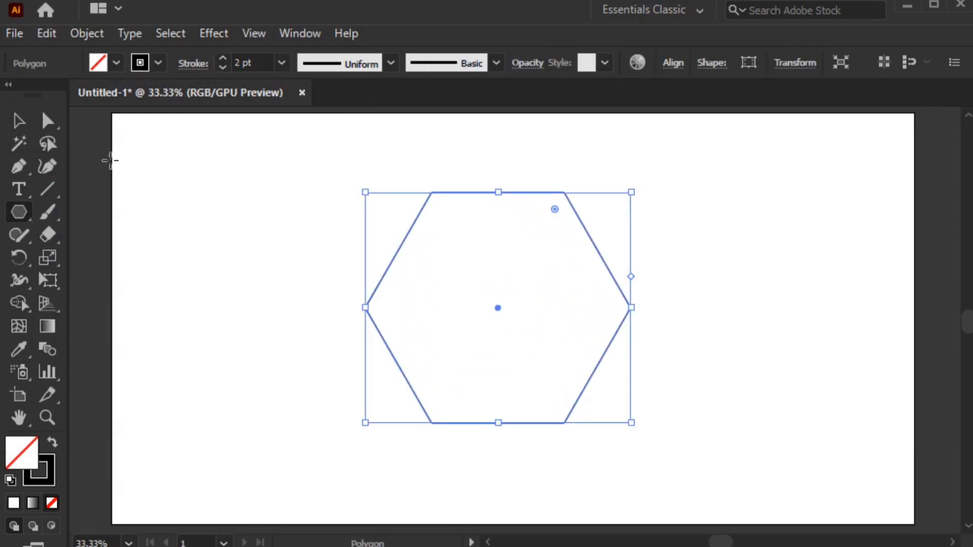
# Step: Rotate the hexagon 90° so that one of its vertices points straight up, and deselect it
pyautogui.click(18, 124)
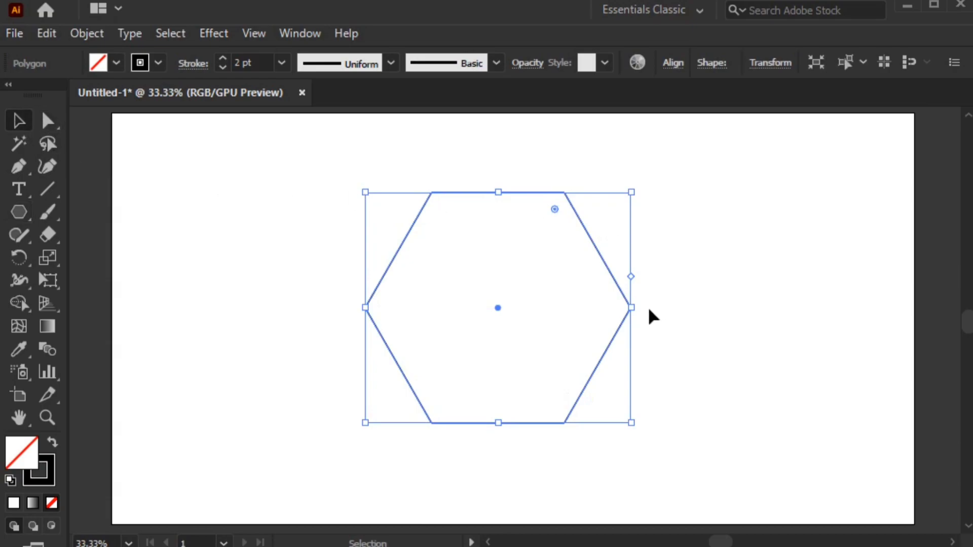
pyautogui.press('shift')
pyautogui.moveTo(638, 309); pyautogui.dragTo(527, 462)
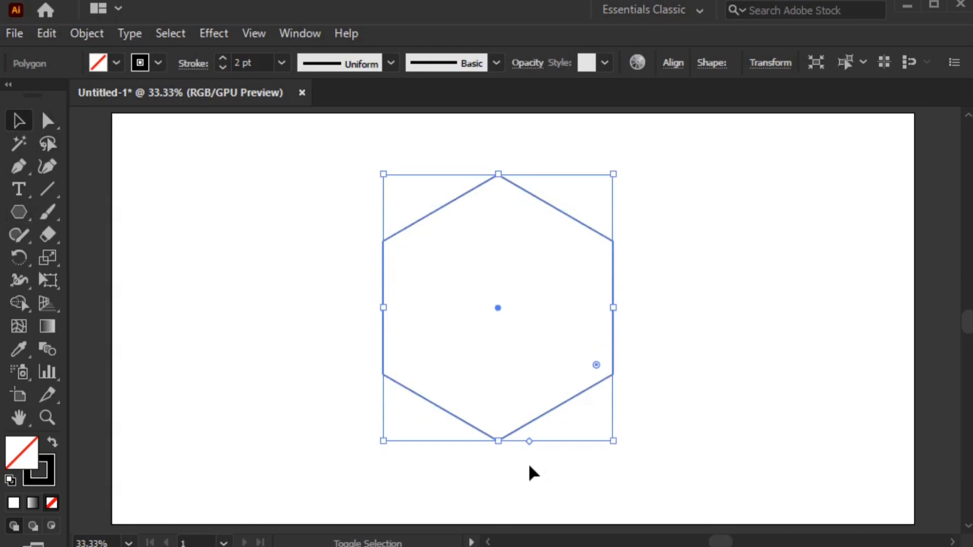
pyautogui.click(652, 341)
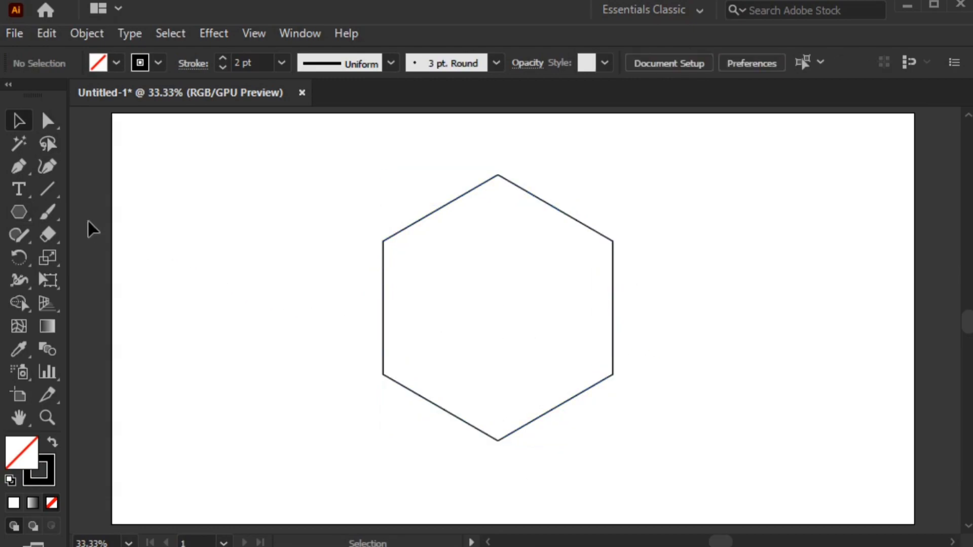
# Step: Draw three line segments joining the opposite vertices of the hexagon through its centre
pyautogui.moveTo(49, 186); pyautogui.dragTo(113, 192)
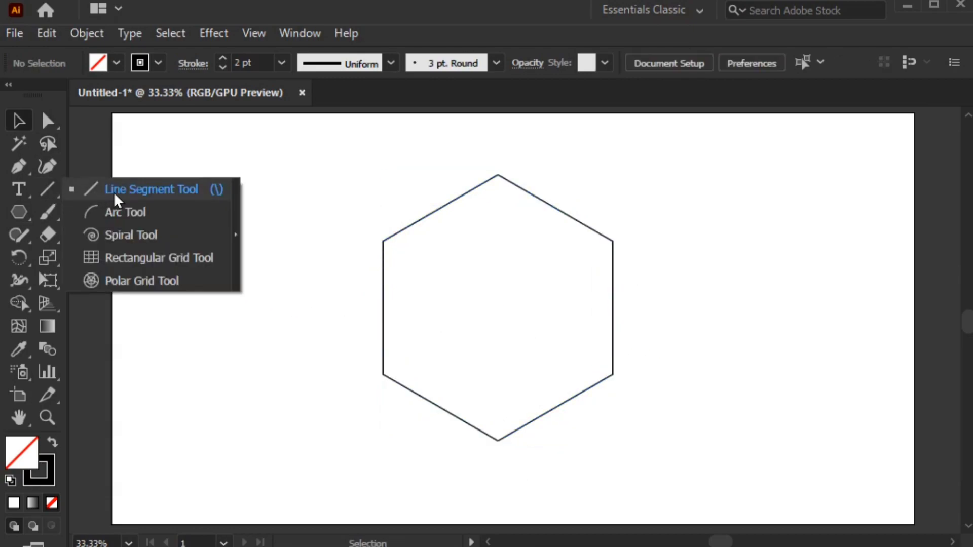
pyautogui.click(158, 189)
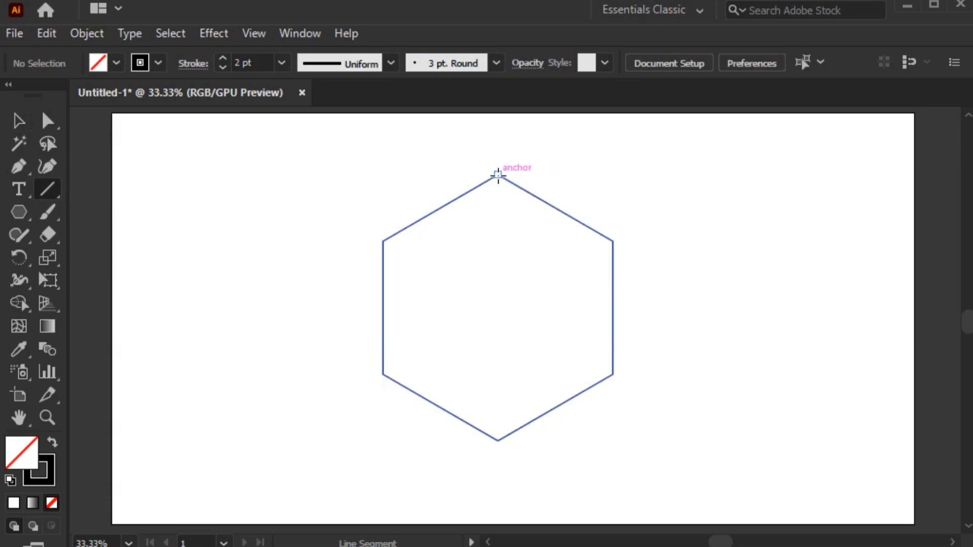
pyautogui.moveTo(498, 174); pyautogui.dragTo(498, 441)
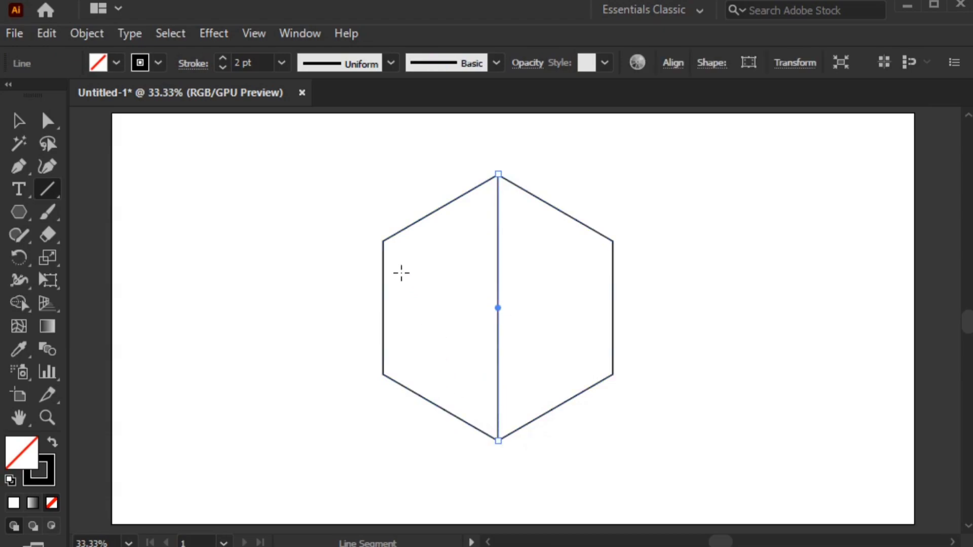
pyautogui.moveTo(384, 240); pyautogui.dragTo(613, 374)
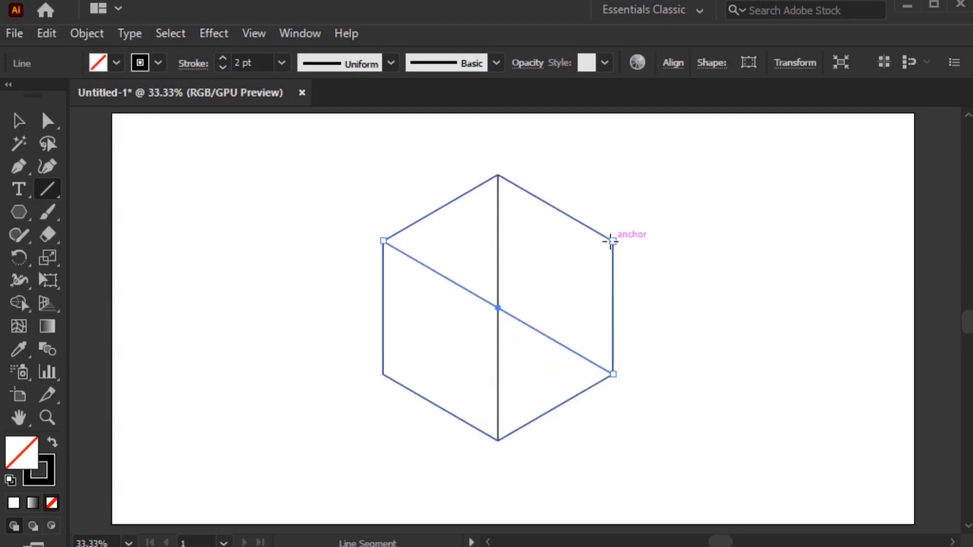
pyautogui.moveTo(613, 241); pyautogui.dragTo(383, 374)
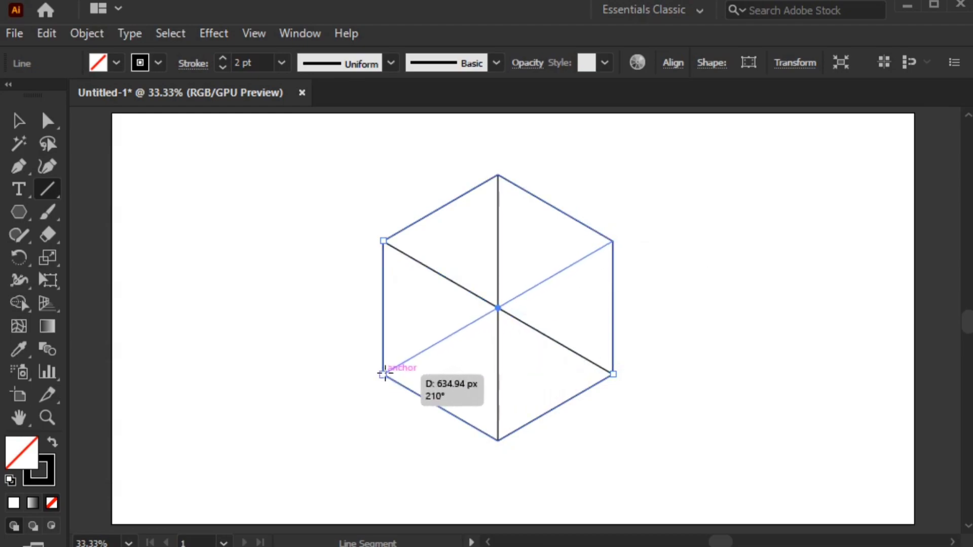
pyautogui.moveTo(384, 374); pyautogui.dragTo(383, 374)
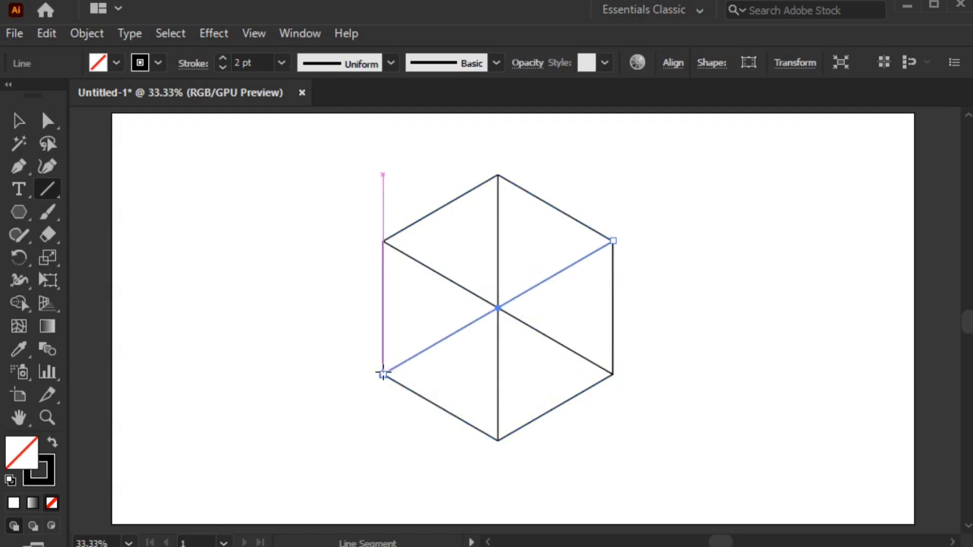
pyautogui.click(19, 124)
pyautogui.click(335, 234)
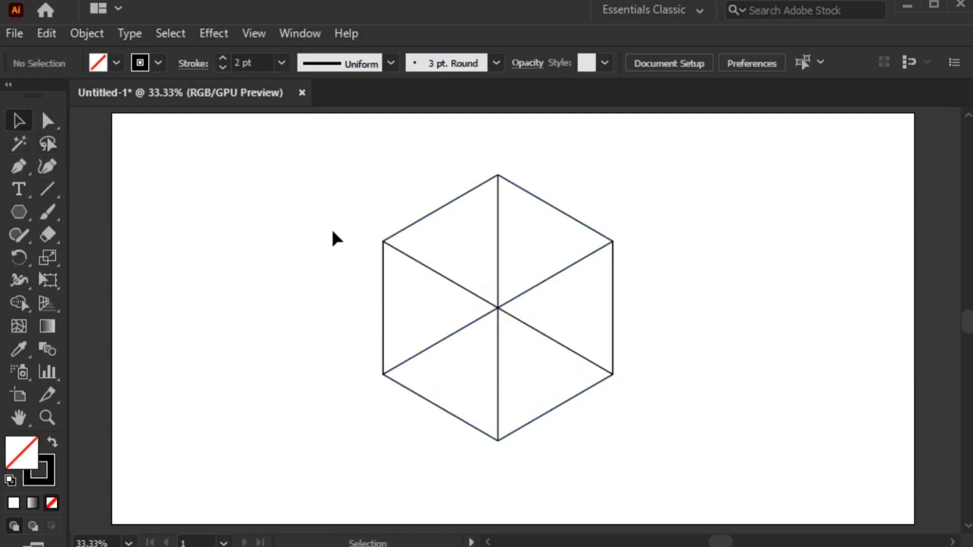
# Step: Extend the vertical line beyond both the upper and the lower vertex of the hexagon
pyautogui.hotkey('ctrl', '=')
pyautogui.hotkey('ctrl', '=')
pyautogui.hotkey('ctrl', '=')
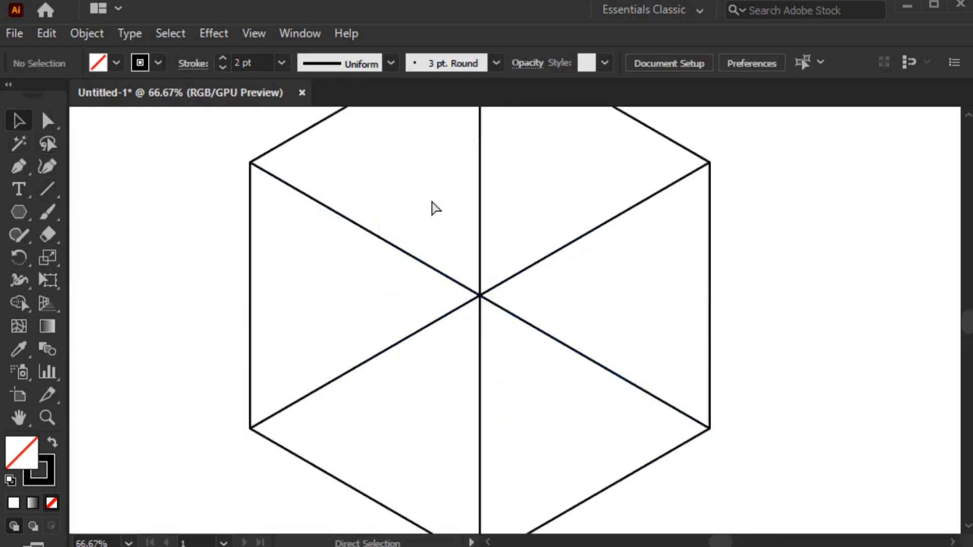
pyautogui.moveTo(554, 121); pyautogui.dragTo(473, 350)
pyautogui.click(429, 269)
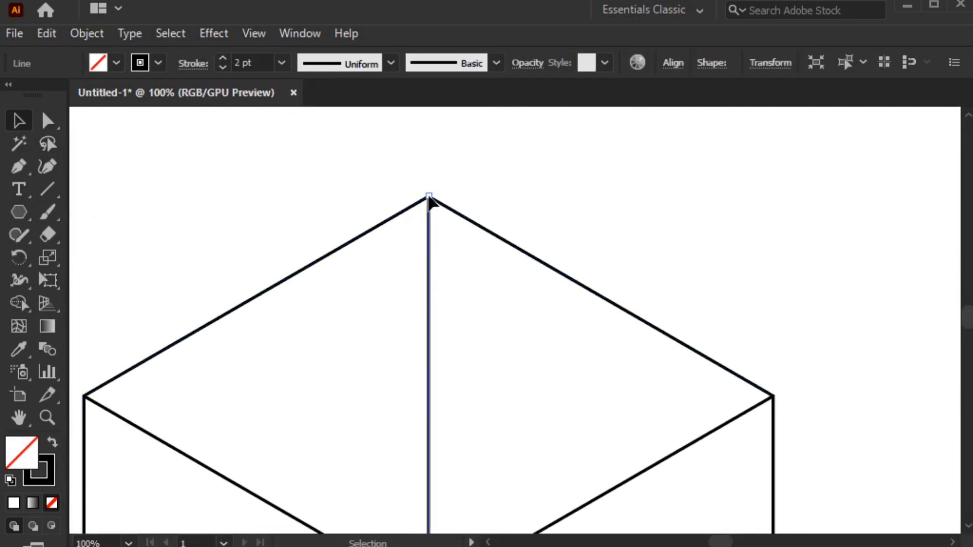
pyautogui.moveTo(429, 196); pyautogui.dragTo(428, 133)
pyautogui.press('space')
pyautogui.moveTo(535, 413); pyautogui.dragTo(539, 189)
pyautogui.moveTo(617, 472); pyautogui.dragTo(620, 137)
pyautogui.moveTo(603, 347); pyautogui.dragTo(580, 302)
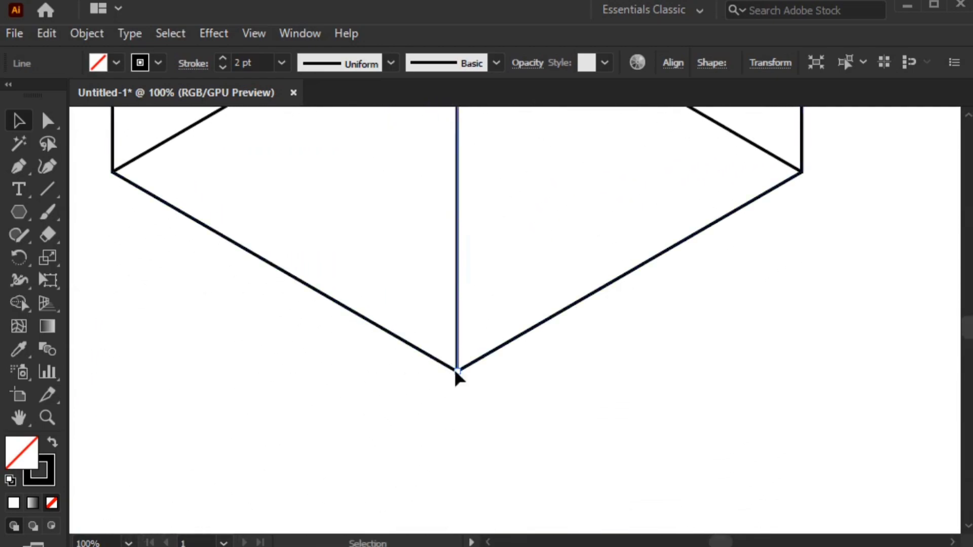
pyautogui.moveTo(459, 371); pyautogui.dragTo(457, 446)
# Step: Extend the rising diagonal line beyond the hexagon's lower-left vertex
pyautogui.press('space')
pyautogui.moveTo(250, 172); pyautogui.dragTo(599, 343)
pyautogui.click(486, 330)
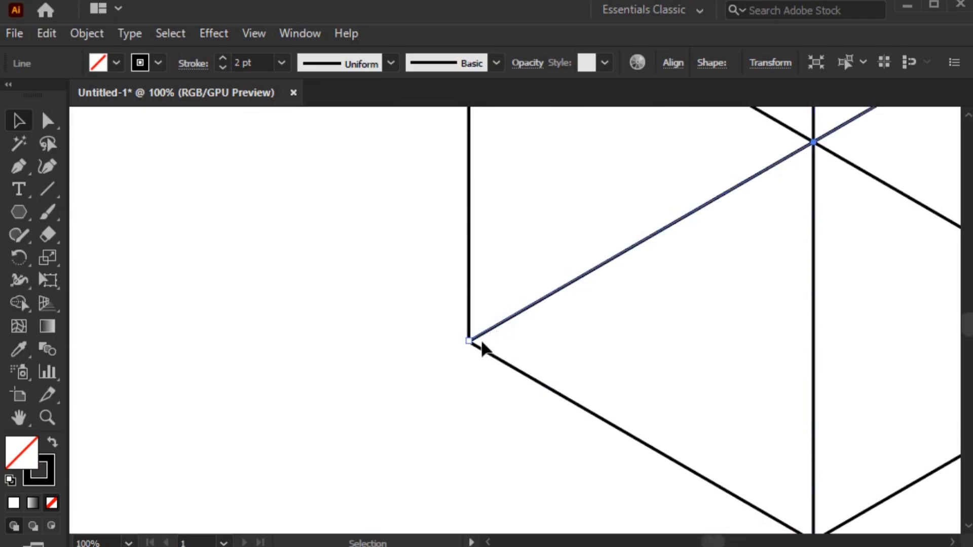
pyautogui.moveTo(469, 341); pyautogui.dragTo(405, 378)
# Step: Extend the falling diagonal line beyond the hexagon's upper-left and lower-right vertices
pyautogui.press('space')
pyautogui.moveTo(586, 218); pyautogui.dragTo(445, 446)
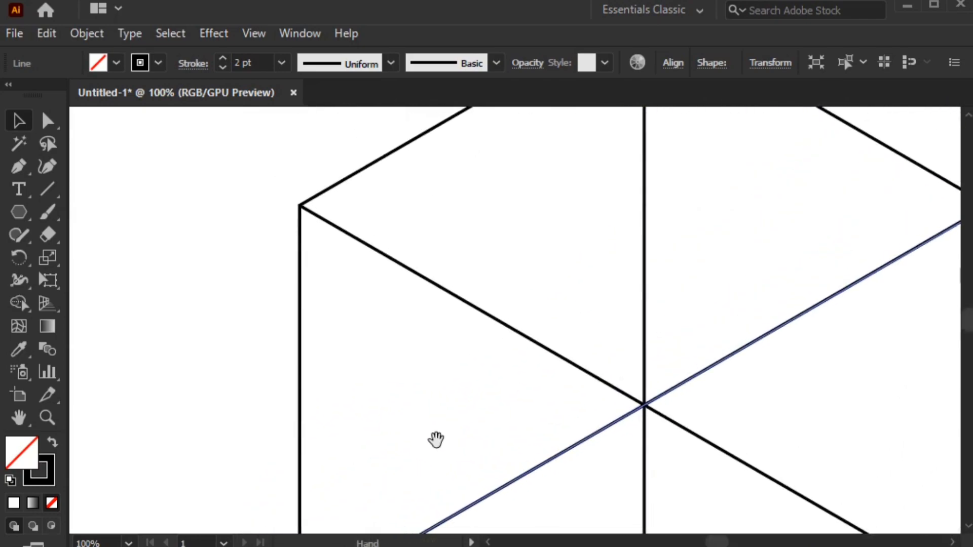
pyautogui.click(353, 238)
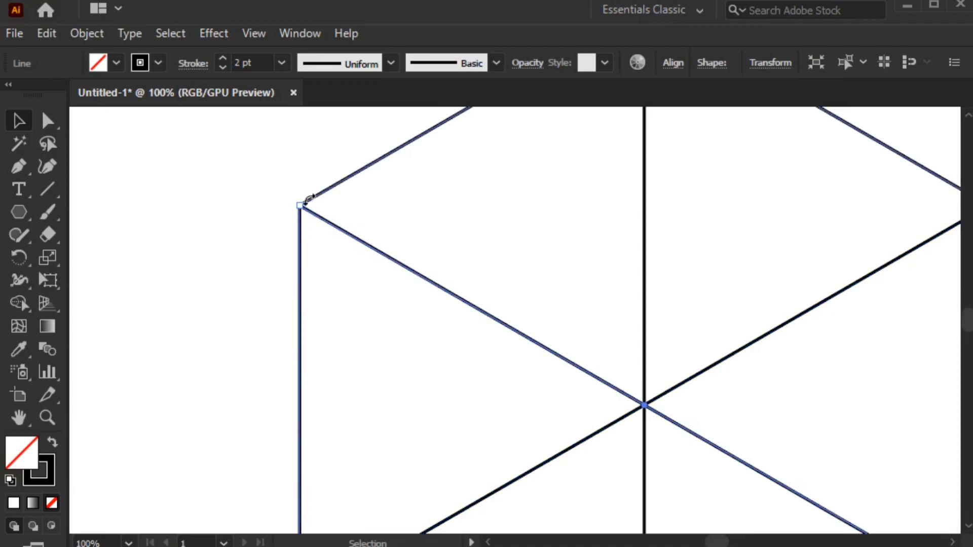
pyautogui.moveTo(300, 208); pyautogui.dragTo(250, 177)
pyautogui.press('space')
pyautogui.moveTo(701, 205); pyautogui.dragTo(289, 263)
pyautogui.press('space')
pyautogui.moveTo(646, 431); pyautogui.dragTo(631, 204)
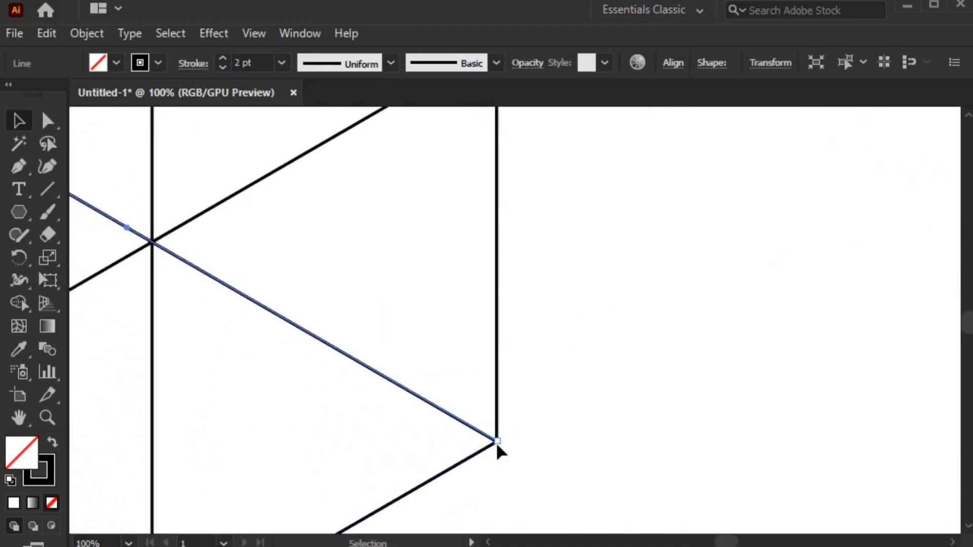
pyautogui.moveTo(499, 442); pyautogui.dragTo(544, 467)
# Step: Extend the rising diagonal line beyond the hexagon's upper-right vertex and deselect it
pyautogui.press('space')
pyautogui.moveTo(539, 178); pyautogui.dragTo(574, 394)
pyautogui.click(613, 274)
pyautogui.moveTo(505, 309); pyautogui.dragTo(592, 239)
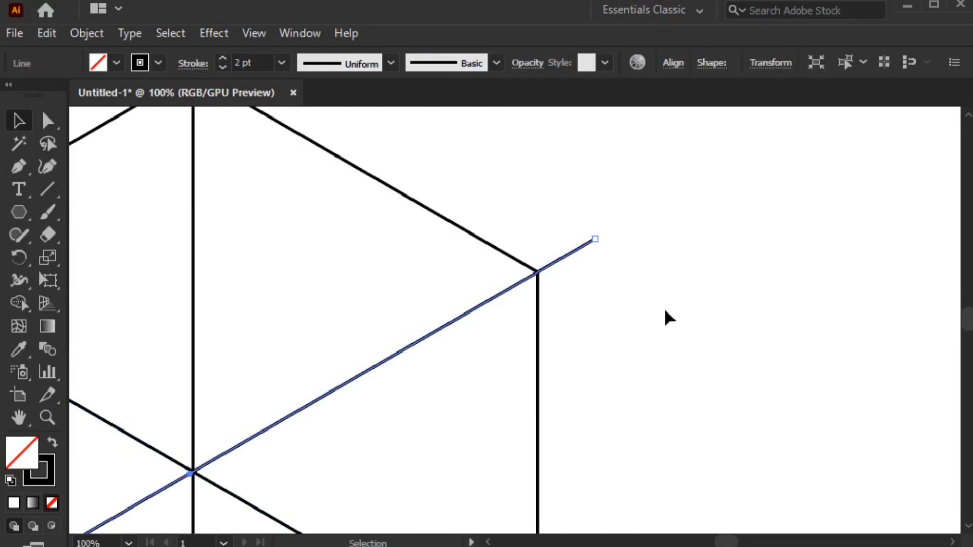
pyautogui.click(681, 335)
# Step: Divide the hexagon along the three lines with Pathfinder Divide and ungroup the resulting triangles
pyautogui.hotkey('ctrl', '-')
pyautogui.hotkey('ctrl', '-')
pyautogui.hotkey('ctrl', '-')
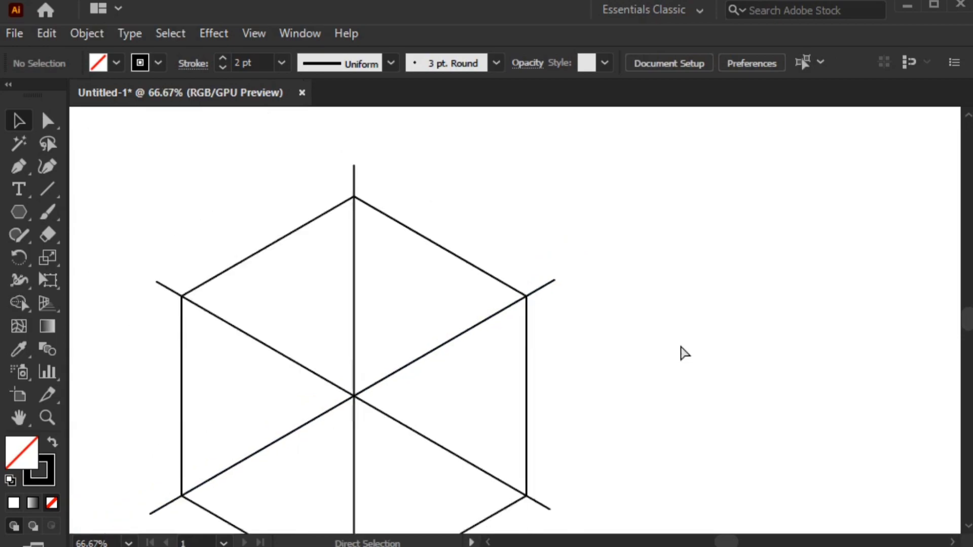
pyautogui.press('space')
pyautogui.moveTo(543, 419); pyautogui.dragTo(623, 371)
pyautogui.moveTo(680, 143); pyautogui.dragTo(345, 499)
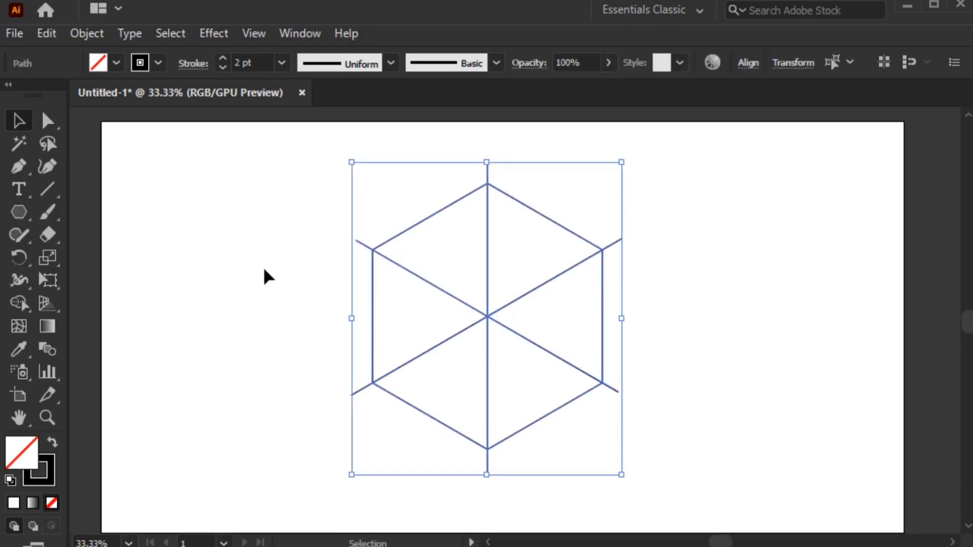
pyautogui.click(294, 33)
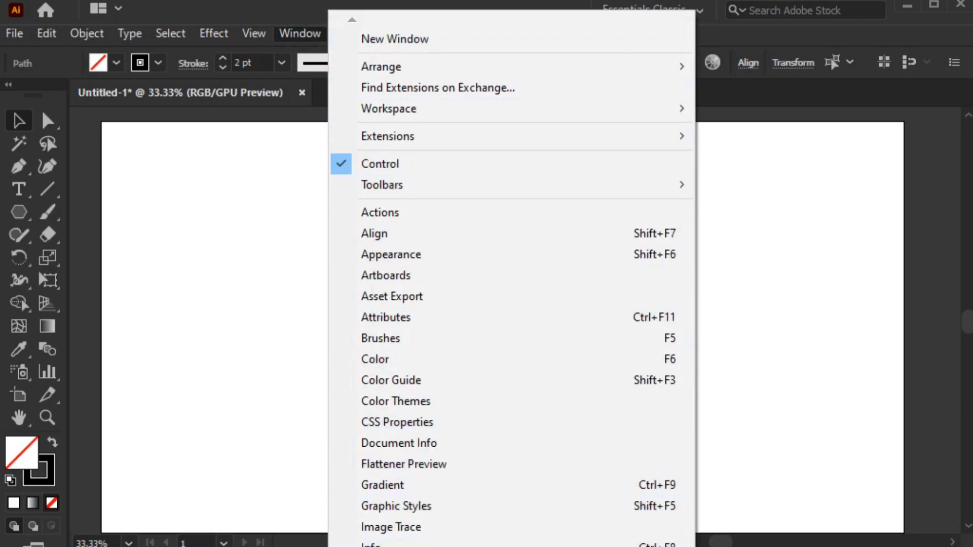
pyautogui.scroll(-6, 512, 281)
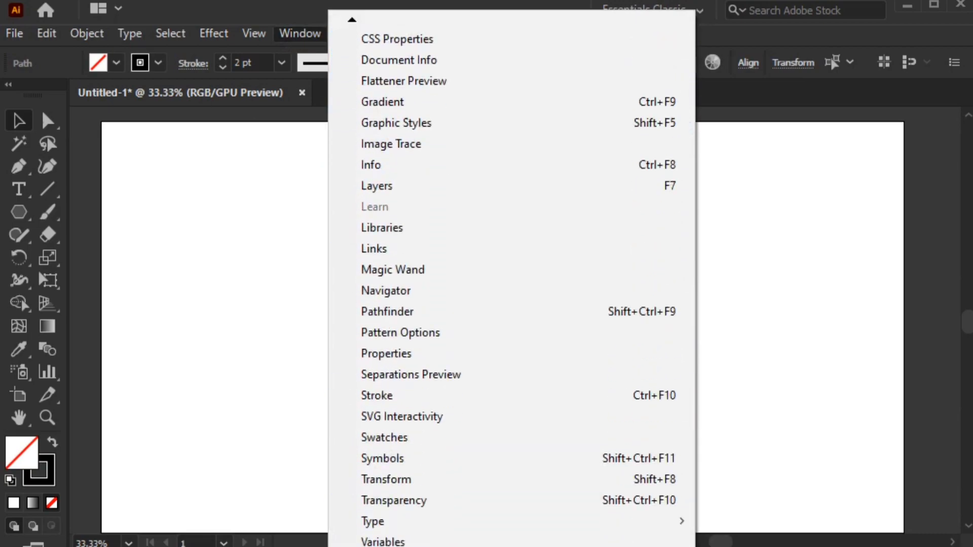
pyautogui.click(472, 315)
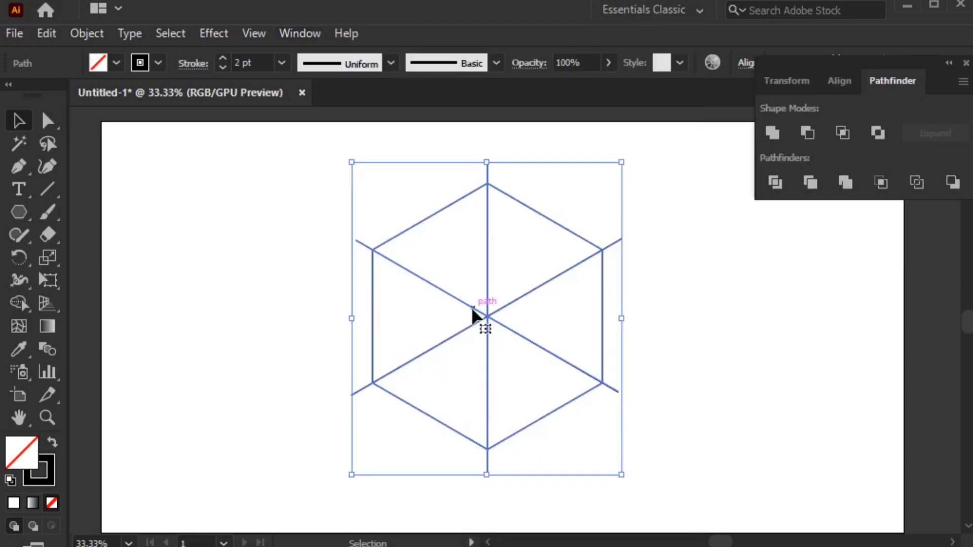
pyautogui.click(775, 182)
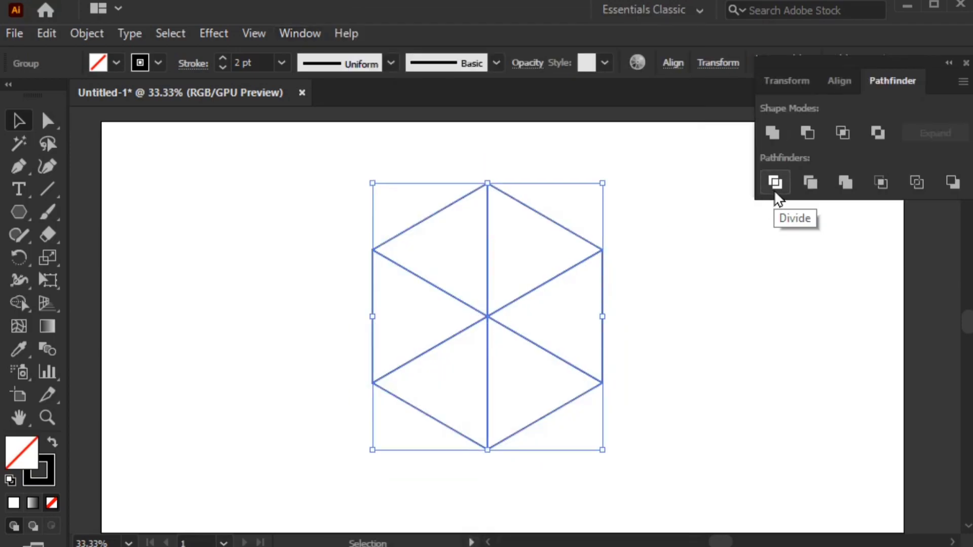
pyautogui.rightClick(501, 317)
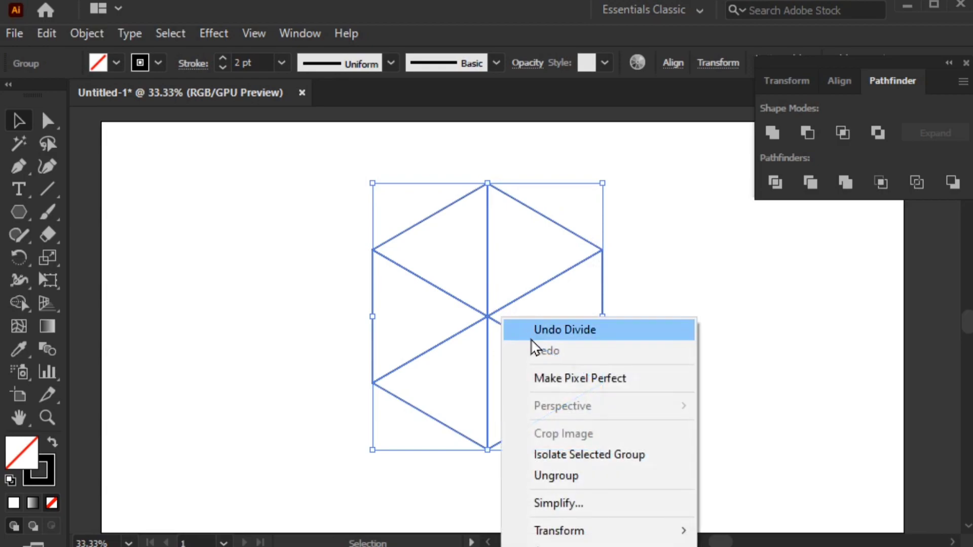
pyautogui.click(613, 479)
# Step: Spread the three pairs of neighbouring triangles apart as separate cube faces, and undo these moves
pyautogui.moveTo(643, 327); pyautogui.dragTo(566, 415)
pyautogui.moveTo(585, 369); pyautogui.dragTo(600, 369)
pyautogui.click(592, 178)
pyautogui.moveTo(591, 179); pyautogui.dragTo(488, 223)
pyautogui.moveTo(354, 333); pyautogui.dragTo(409, 390)
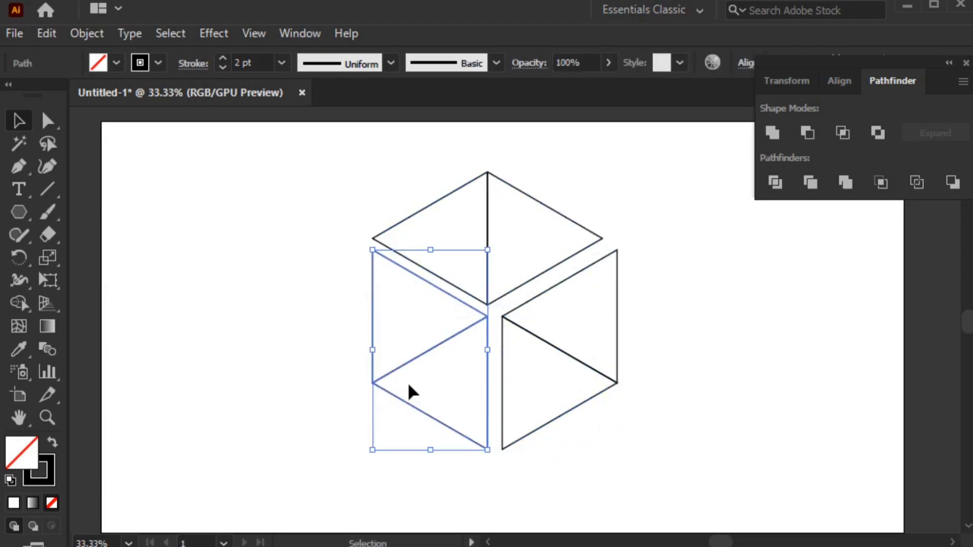
pyautogui.moveTo(405, 356); pyautogui.dragTo(397, 356)
pyautogui.click(673, 381)
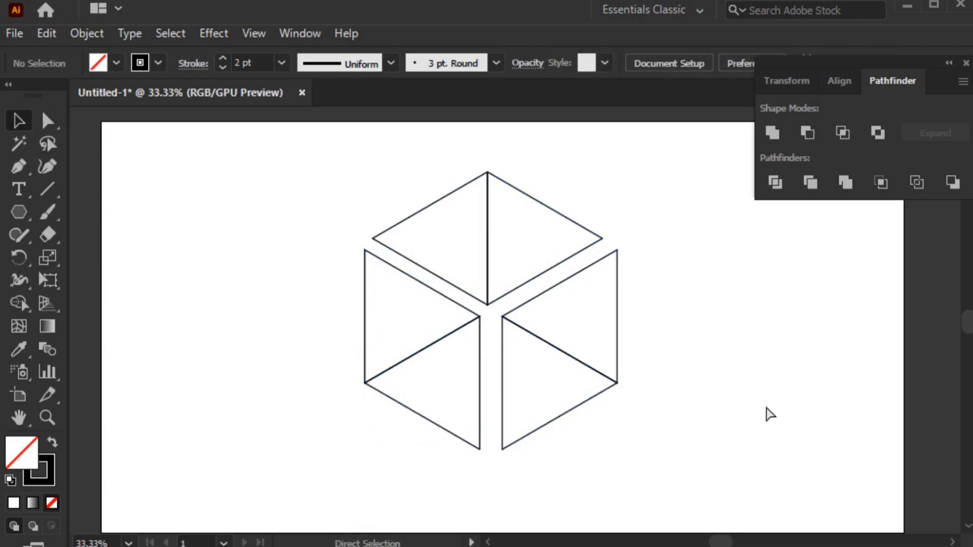
pyautogui.hotkey('ctrl', 'z')
pyautogui.hotkey('ctrl', 'z')
pyautogui.hotkey('ctrl', 'z')
# Step: Unite each pair of neighbouring triangles with Pathfinder, forming the right, top and left faces of a cube
pyautogui.press('v')
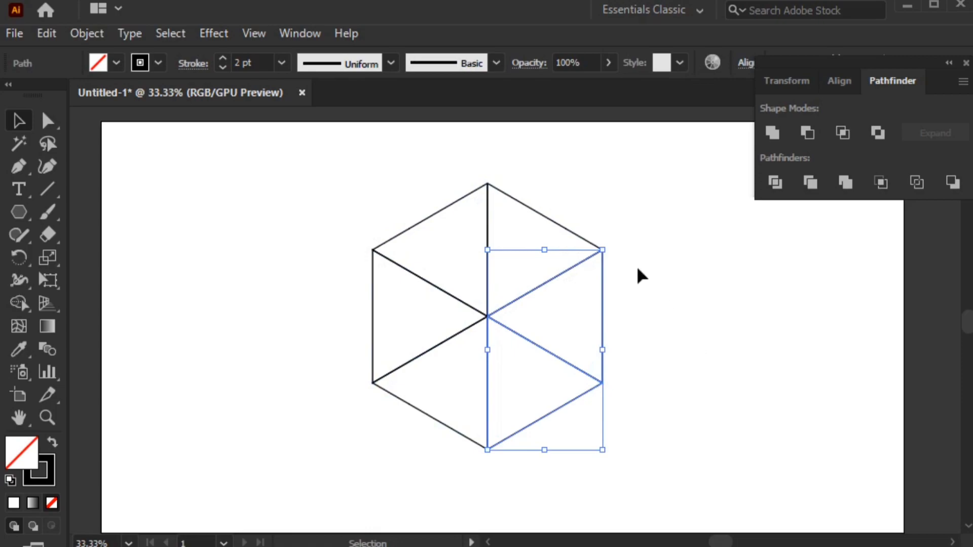
pyautogui.click(773, 137)
pyautogui.moveTo(570, 169); pyautogui.dragTo(461, 234)
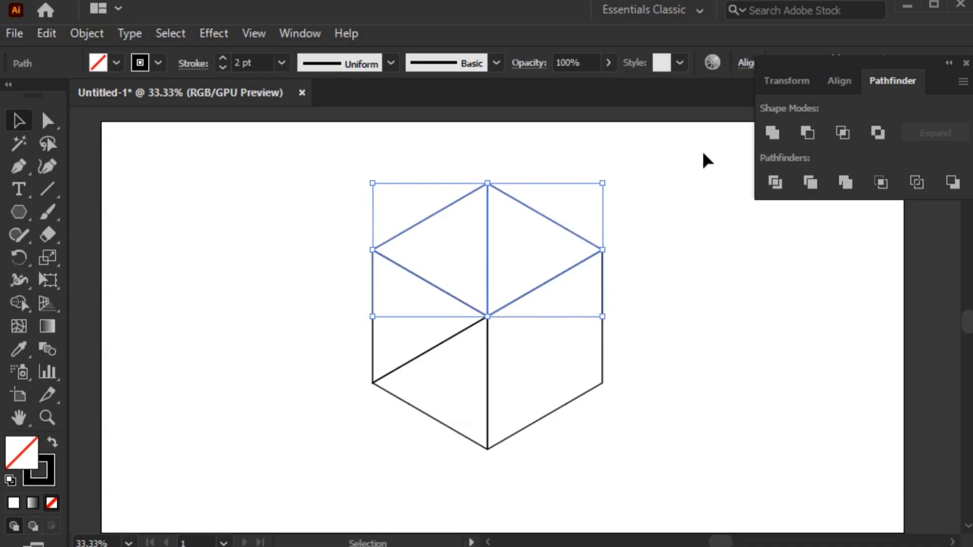
pyautogui.click(770, 135)
pyautogui.click(355, 330)
pyautogui.moveTo(396, 409); pyautogui.dragTo(398, 411)
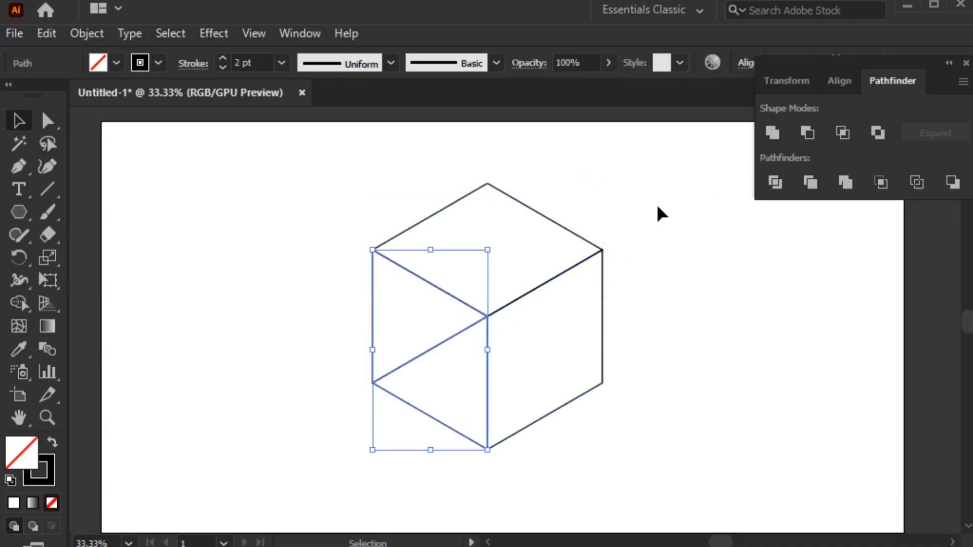
pyautogui.click(772, 135)
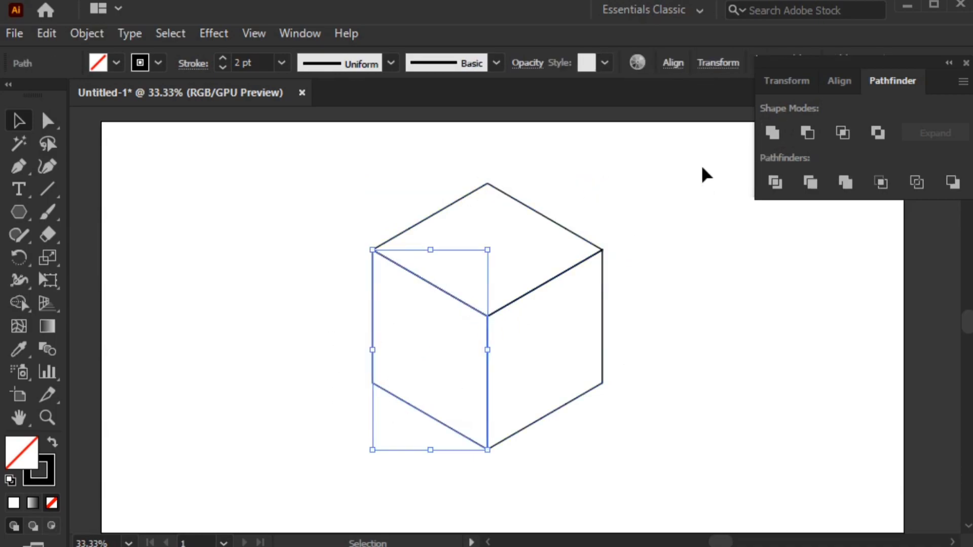
# Step: Shift the cube's left and right faces slightly to test that they are separate shapes, and undo the moves
pyautogui.click(528, 284)
pyautogui.moveTo(486, 354); pyautogui.dragTo(489, 364)
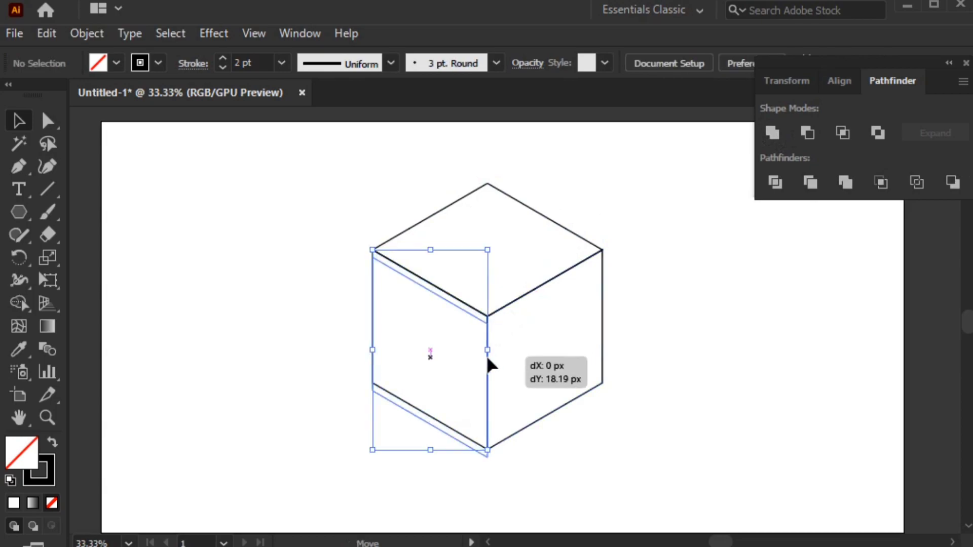
pyautogui.press('a')
pyautogui.press('v')
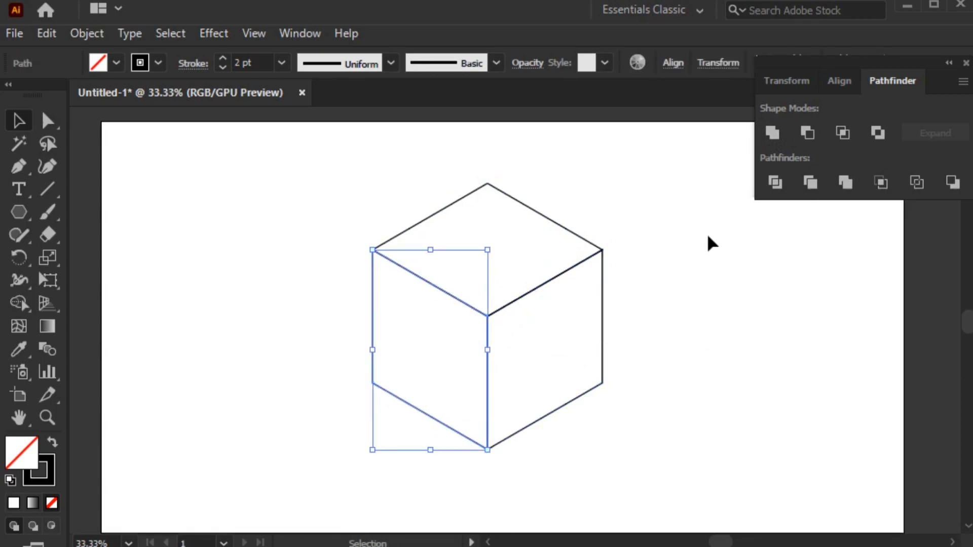
pyautogui.click(708, 237)
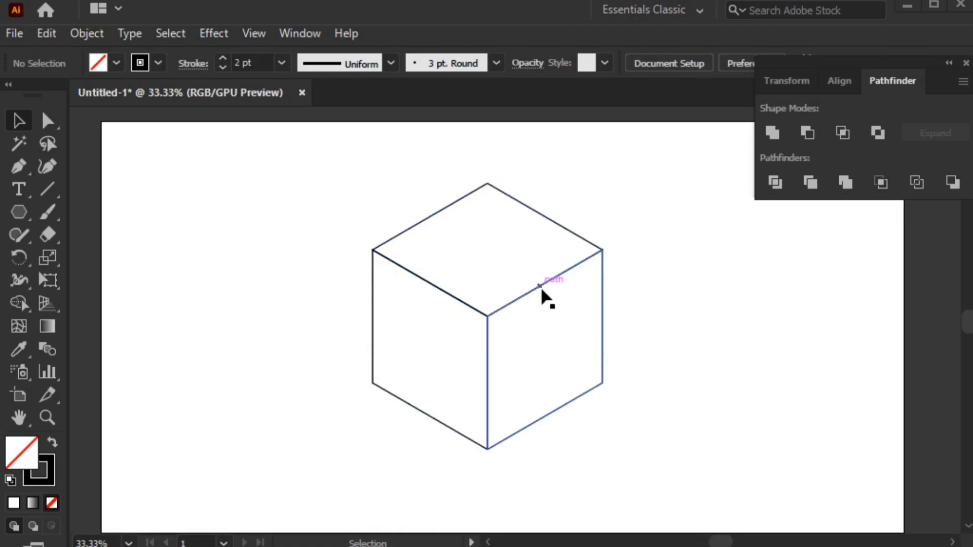
pyautogui.moveTo(549, 288); pyautogui.dragTo(562, 289)
pyautogui.click(628, 253)
pyautogui.press('a')
pyautogui.hotkey('ctrl', 'z')
pyautogui.press('v')
# Step: Offset the paths of all three cube faces by -10 px with miter joins and a miter limit of 4
pyautogui.moveTo(617, 203); pyautogui.dragTo(355, 410)
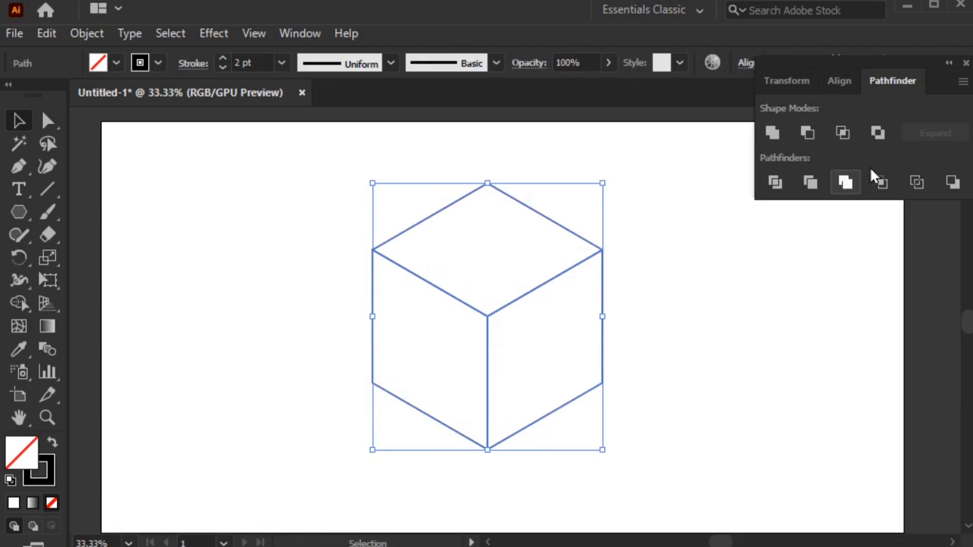
pyautogui.click(965, 64)
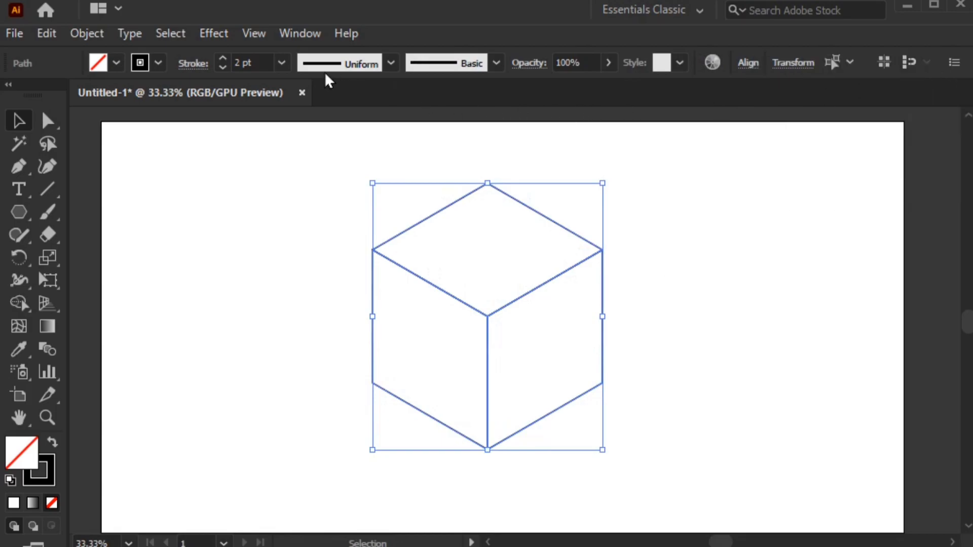
pyautogui.click(101, 31)
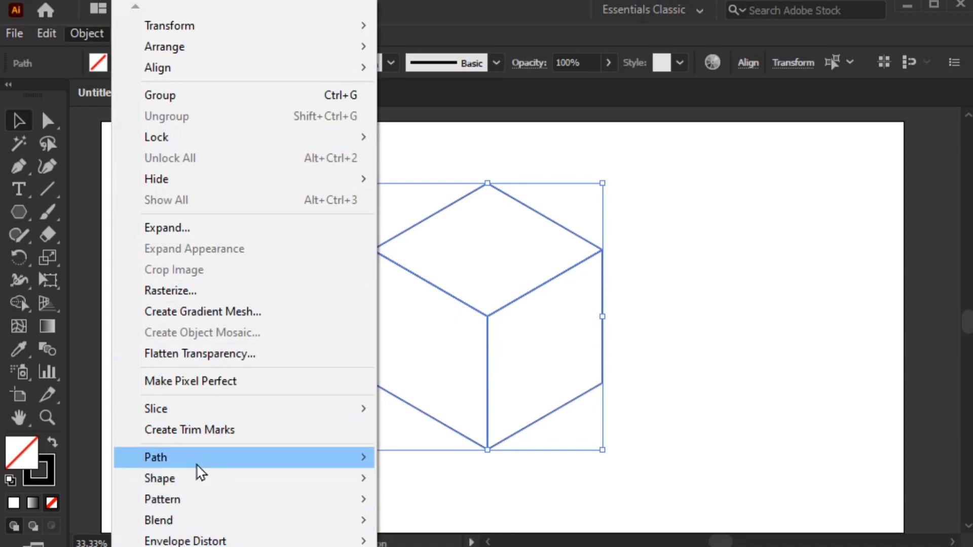
pyautogui.moveTo(203, 462)
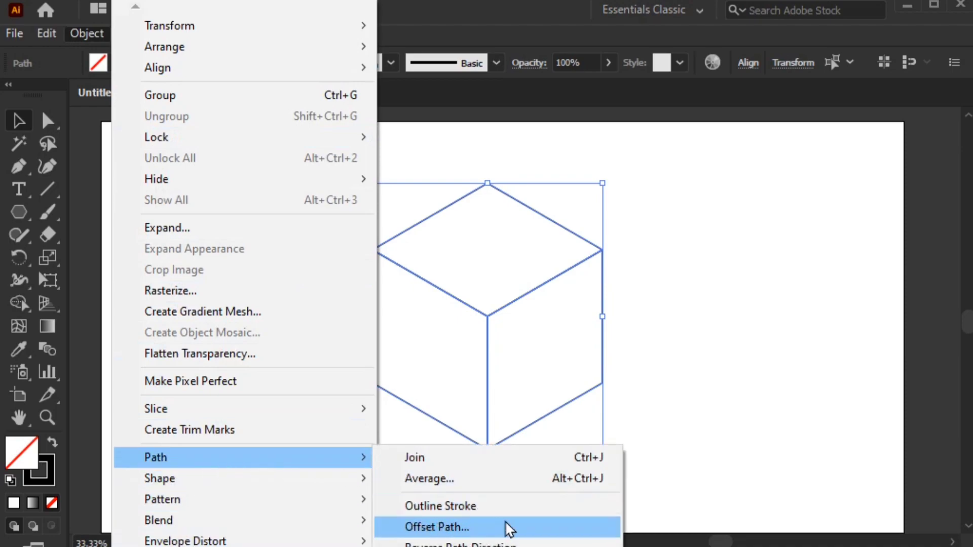
pyautogui.click(437, 527)
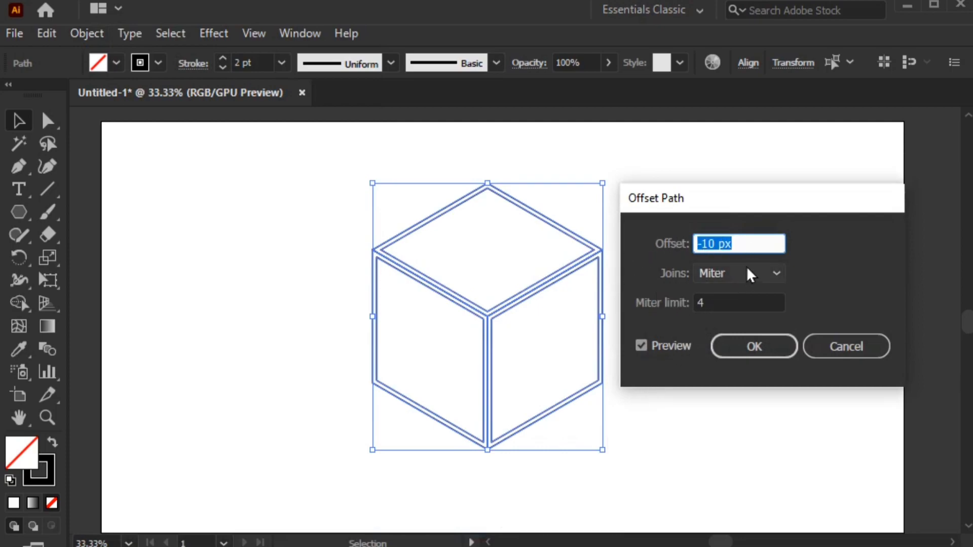
pyautogui.press('Down')
pyautogui.press('Down')
pyautogui.press('Down')
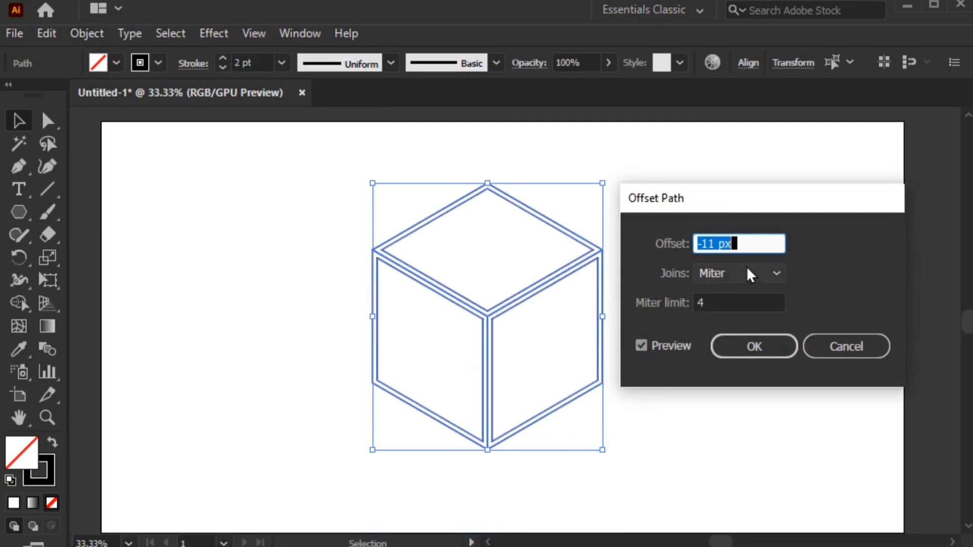
pyautogui.press('Up')
pyautogui.press('Up')
pyautogui.press('Up')
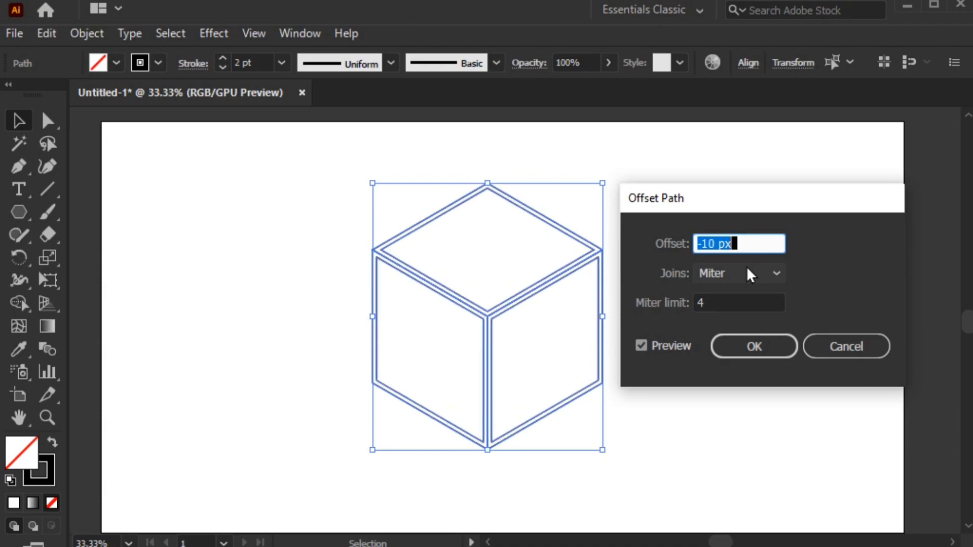
pyautogui.click(735, 344)
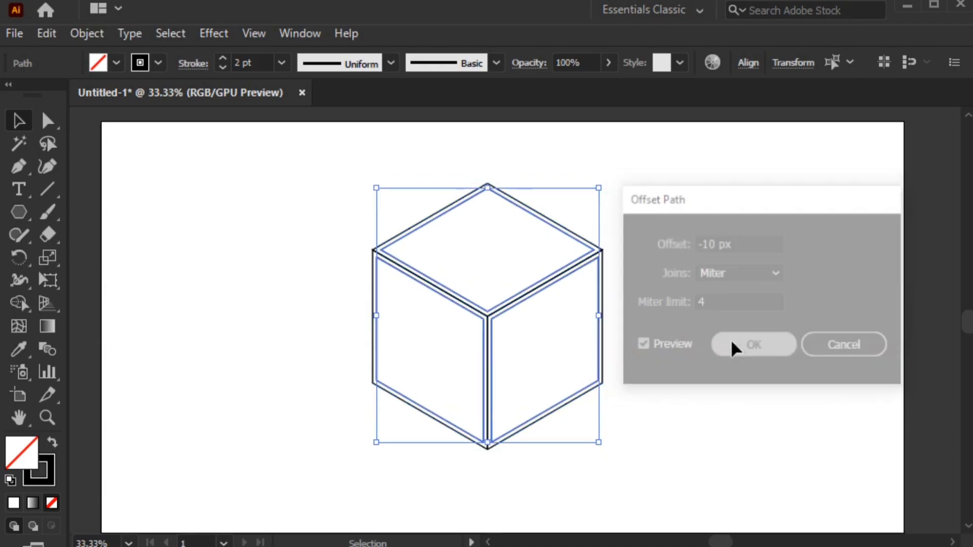
pyautogui.click(692, 343)
# Step: Delete the original outer outlines of the top, left and right faces, keeping only the inset outlines
pyautogui.moveTo(600, 247); pyautogui.dragTo(728, 258)
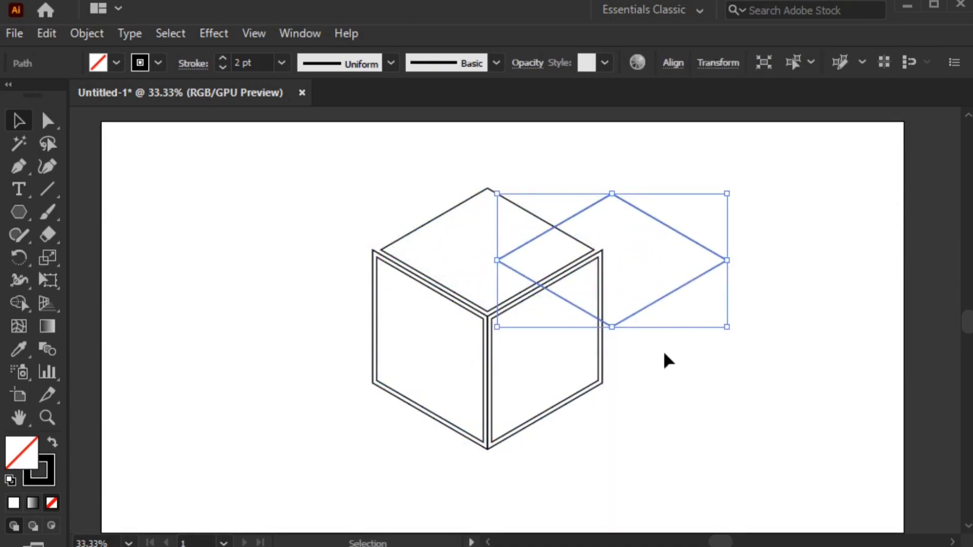
pyautogui.press('Delete')
pyautogui.moveTo(601, 249); pyautogui.dragTo(731, 253)
pyautogui.press('Delete')
pyautogui.moveTo(487, 323); pyautogui.dragTo(772, 330)
pyautogui.press('Delete')
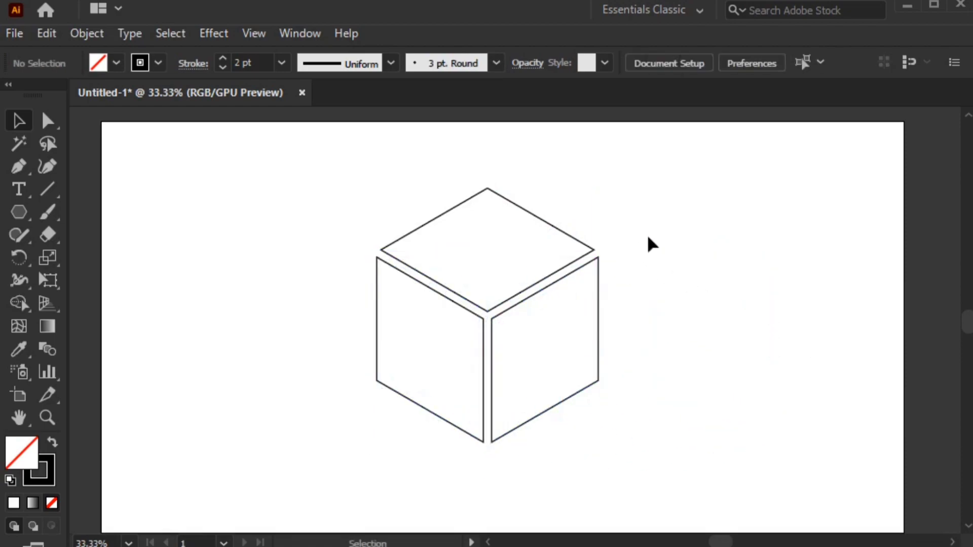
# Step: Move all three inset cube faces together towards the left side of the artboard and deselect them
pyautogui.moveTo(647, 235); pyautogui.dragTo(420, 400)
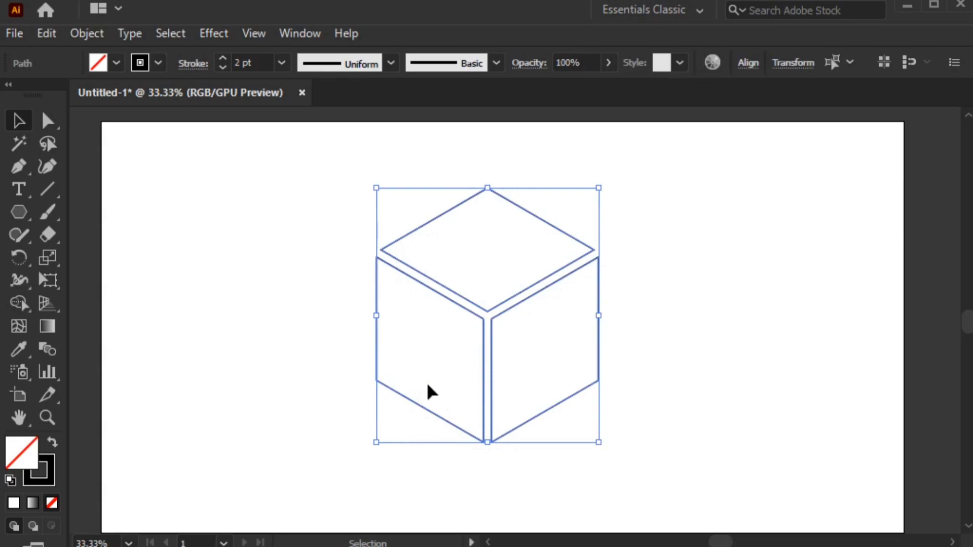
pyautogui.moveTo(487, 317); pyautogui.dragTo(395, 318)
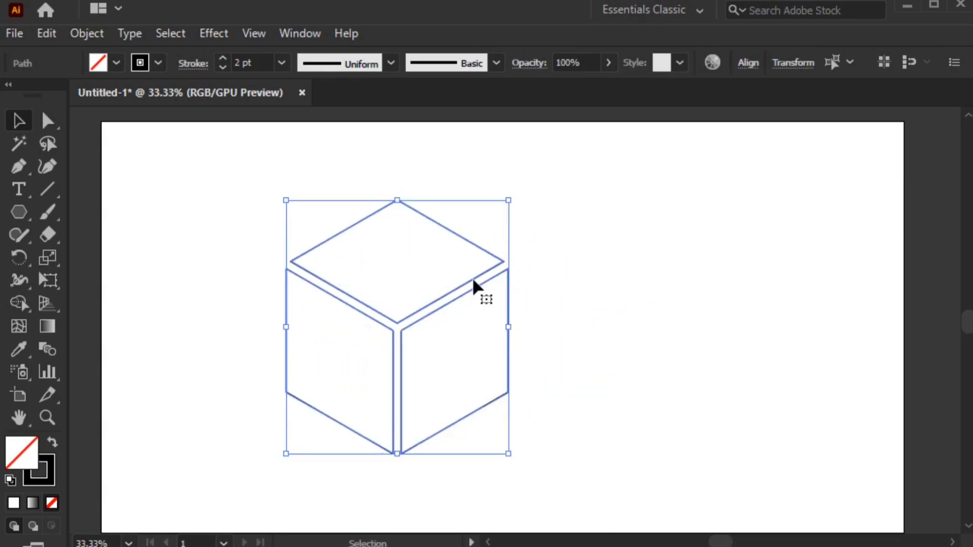
pyautogui.click(567, 252)
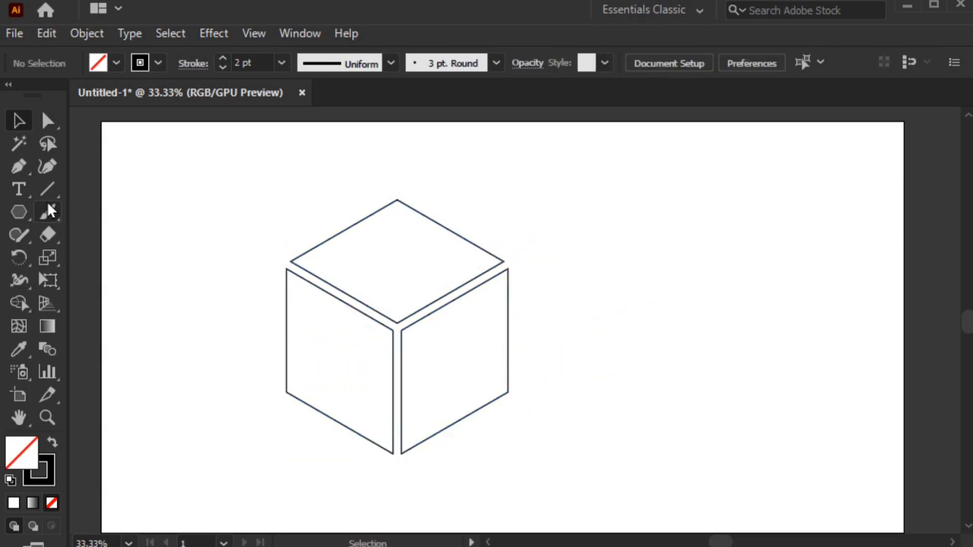
# Step: Create a 100 x 100 px rectangular grid beside the cube with 7 horizontal and 7 vertical dividers, using the outside rectangle as frame
pyautogui.moveTo(49, 194); pyautogui.dragTo(70, 195)
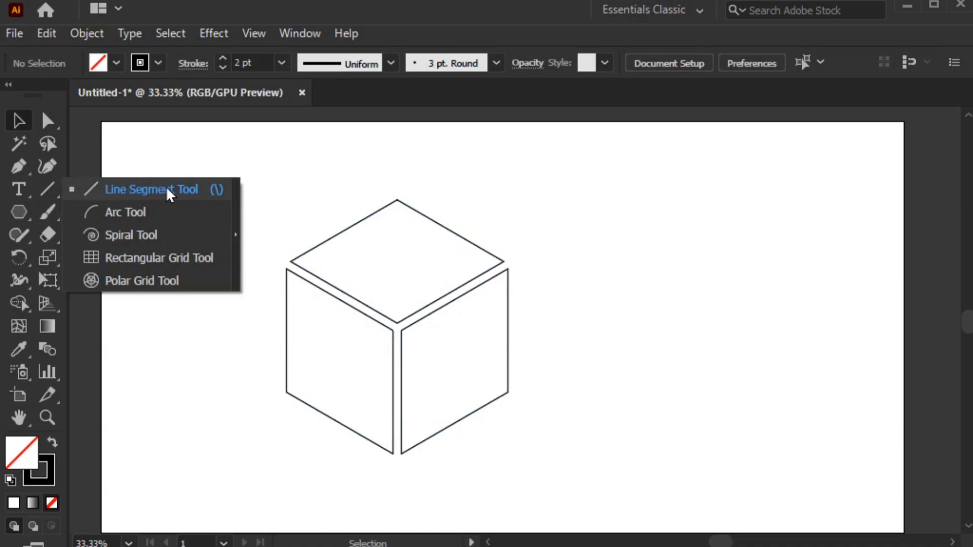
pyautogui.click(136, 256)
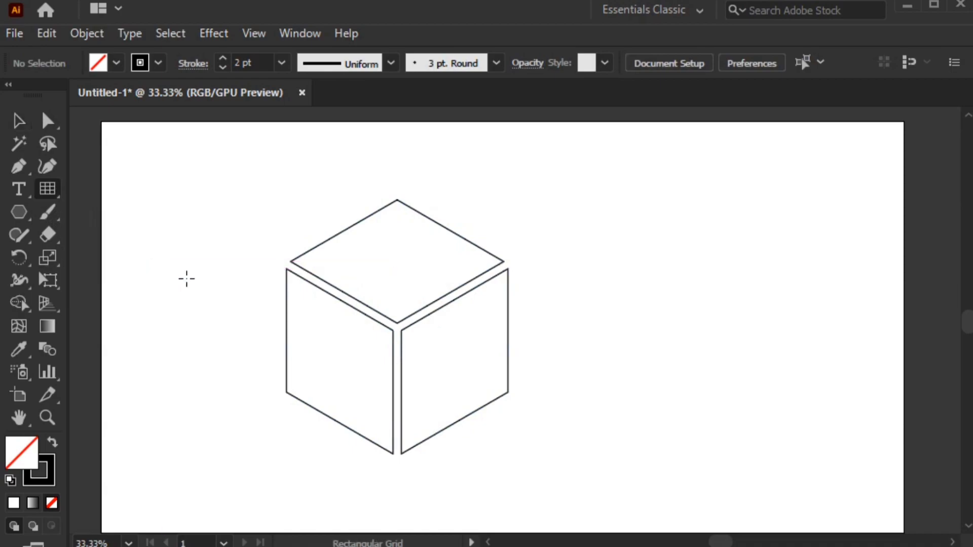
pyautogui.click(246, 281)
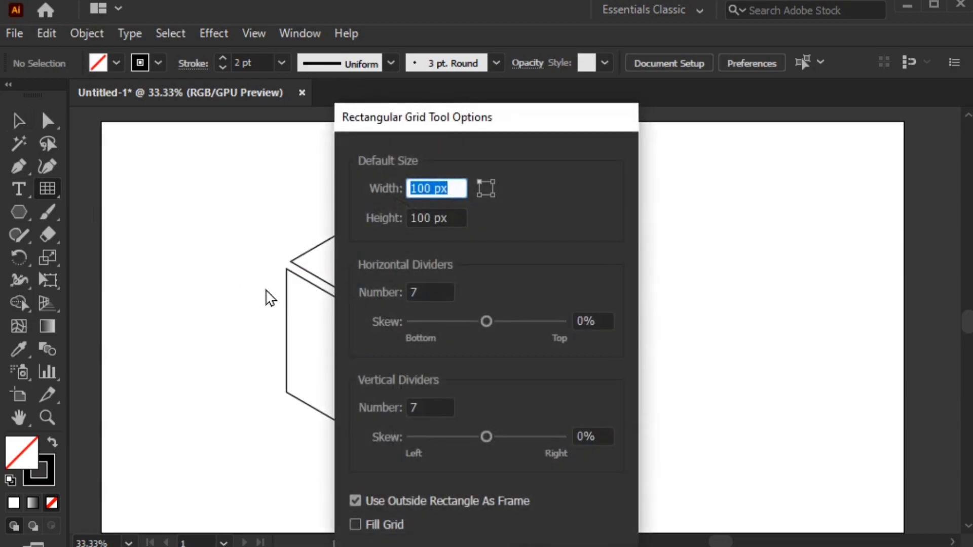
pyautogui.moveTo(562, 122); pyautogui.dragTo(588, 39)
pyautogui.moveTo(497, 104); pyautogui.dragTo(425, 138)
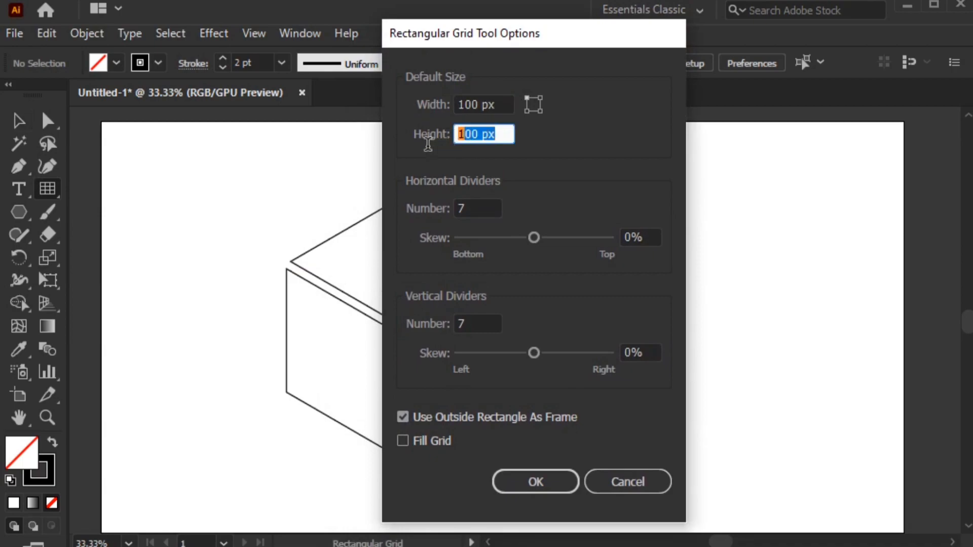
pyautogui.doubleClick(465, 209)
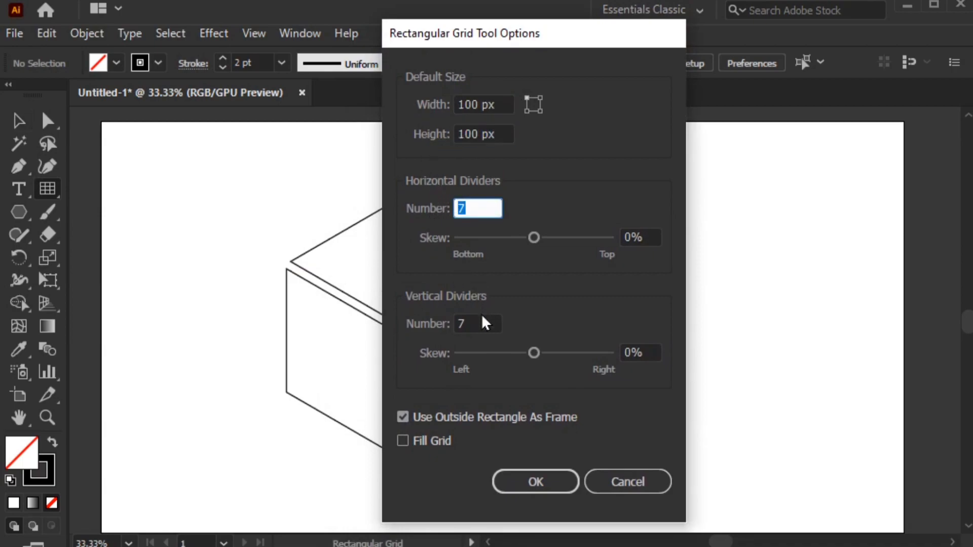
pyautogui.press('Tab')
pyautogui.click(451, 420)
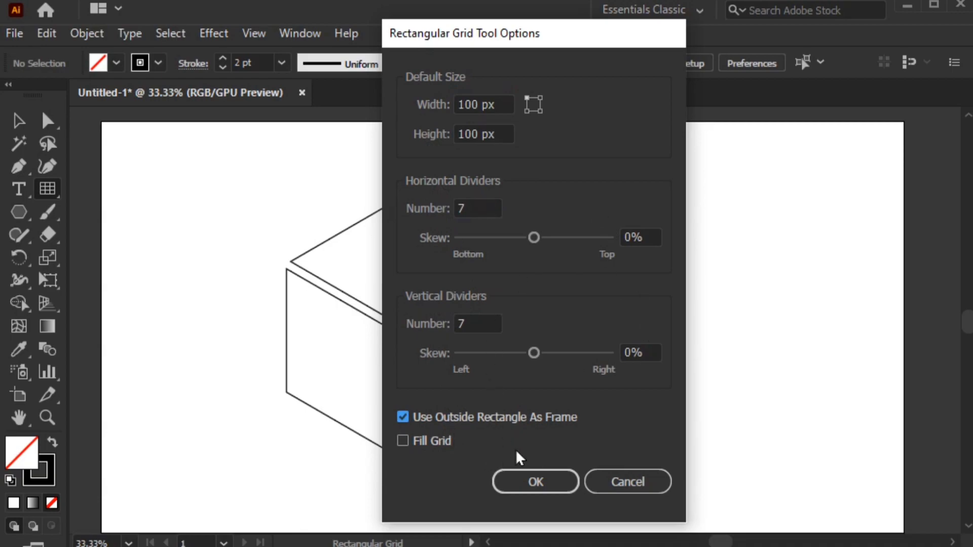
pyautogui.click(536, 482)
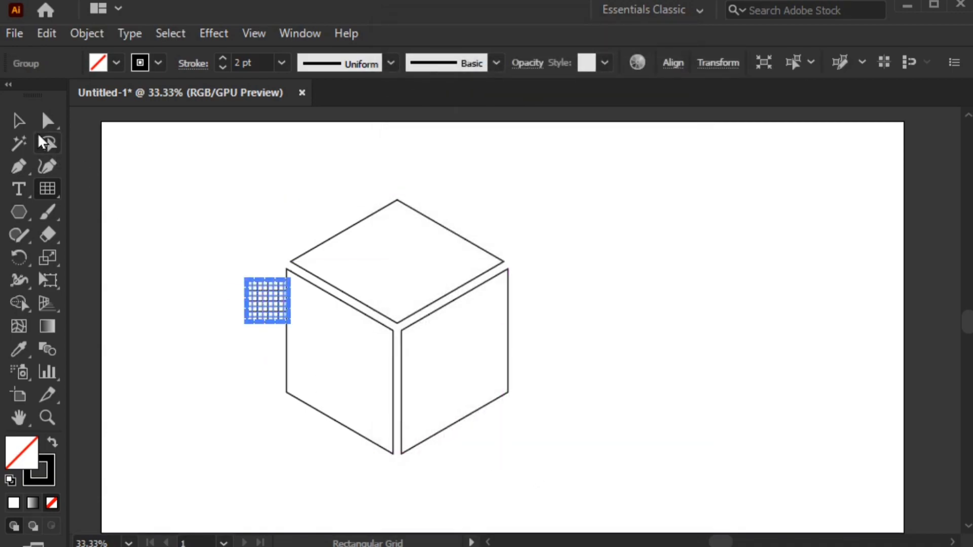
# Step: Position and scale the grid so it spans the full width and height of the cube's left face
pyautogui.click(18, 119)
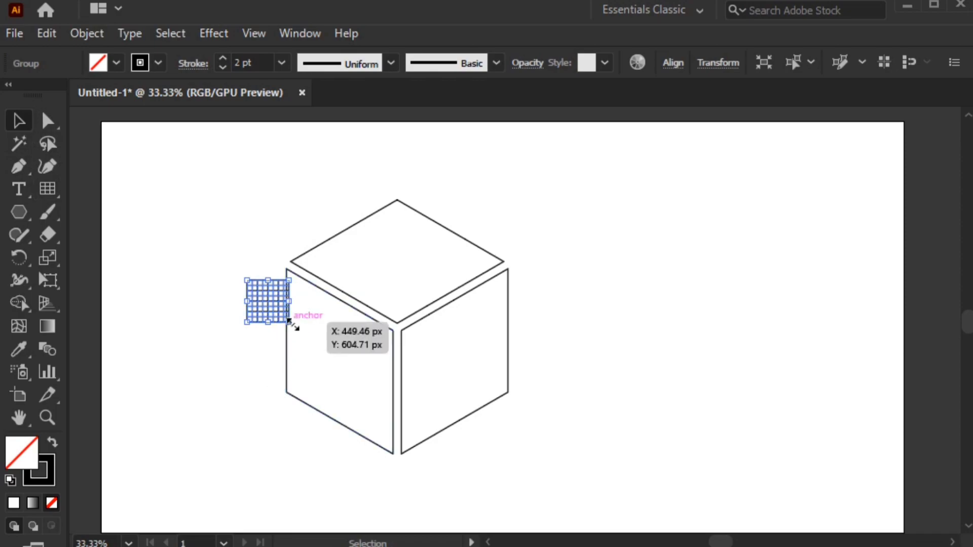
pyautogui.moveTo(290, 322); pyautogui.dragTo(335, 382)
pyautogui.moveTo(281, 323); pyautogui.dragTo(375, 372)
pyautogui.moveTo(430, 341); pyautogui.dragTo(395, 362)
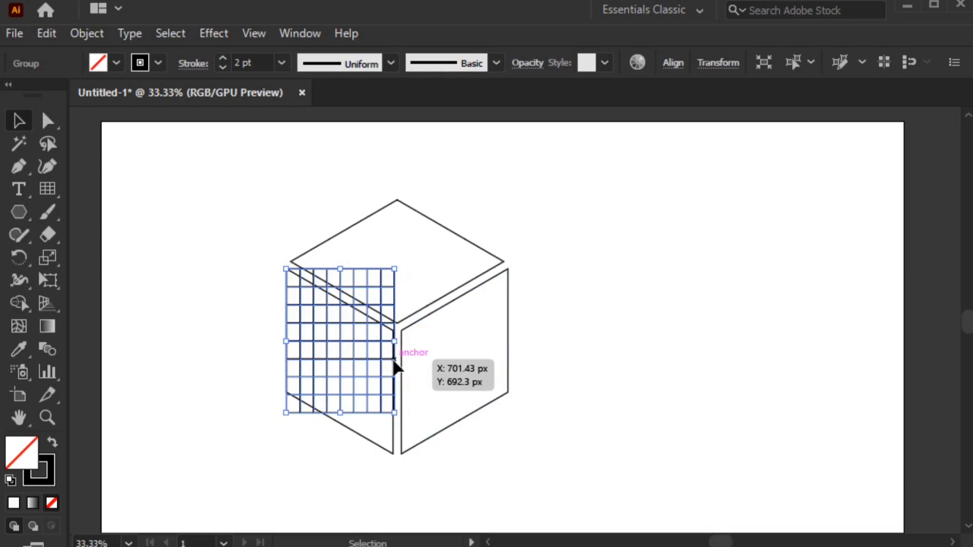
pyautogui.moveTo(338, 416); pyautogui.dragTo(343, 456)
pyautogui.click(422, 468)
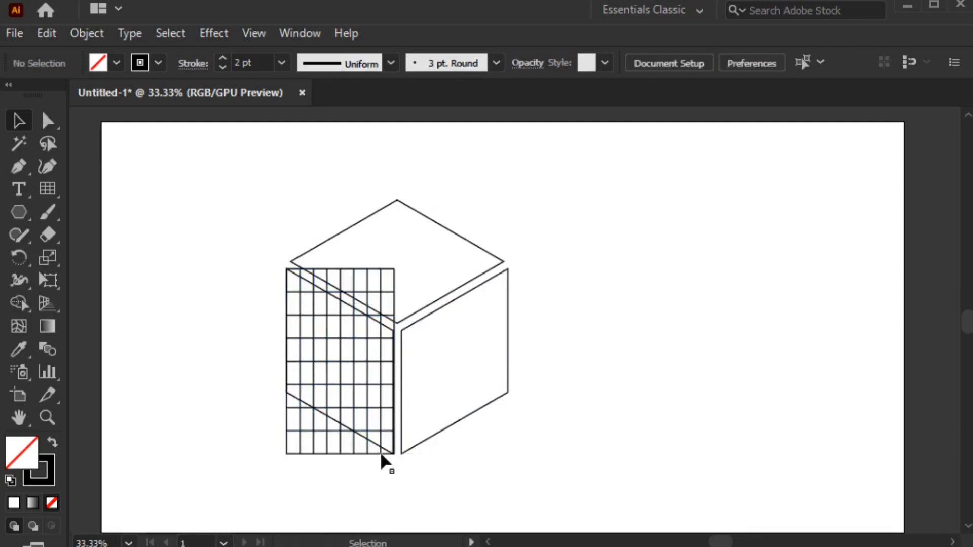
# Step: Distort the grid with Free Distort, moving its upper-right and lower-left corners onto the left face's matching corners
pyautogui.click(353, 450)
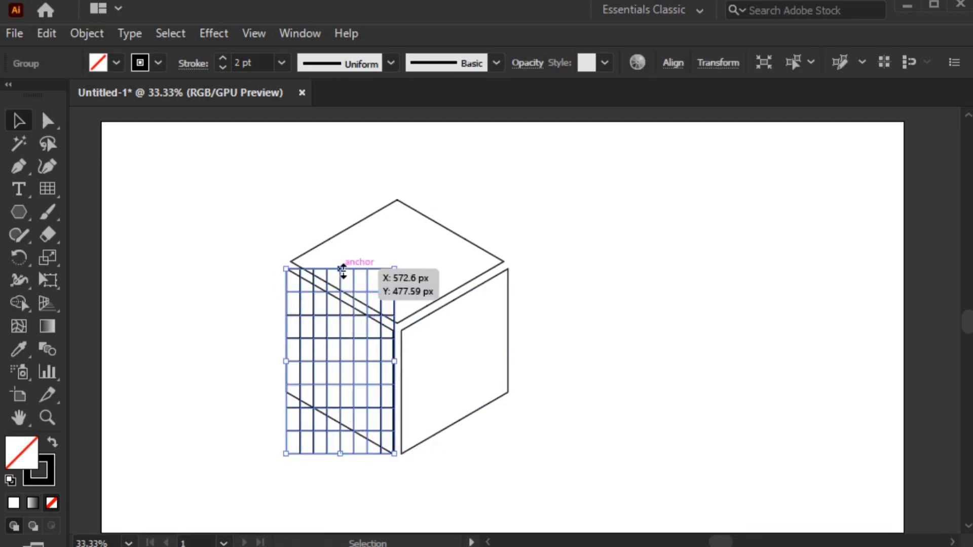
pyautogui.moveTo(39, 279); pyautogui.dragTo(75, 276)
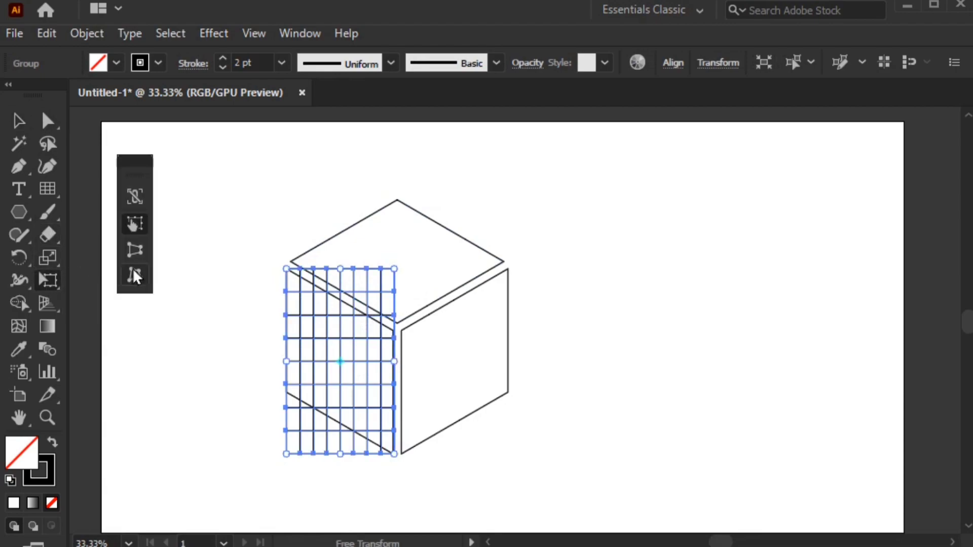
pyautogui.click(136, 278)
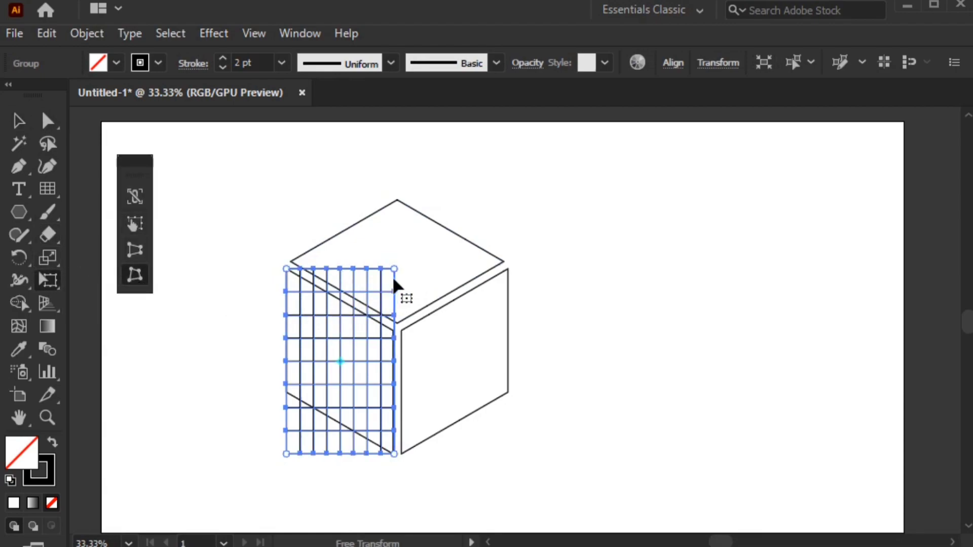
pyautogui.moveTo(394, 269); pyautogui.dragTo(392, 331)
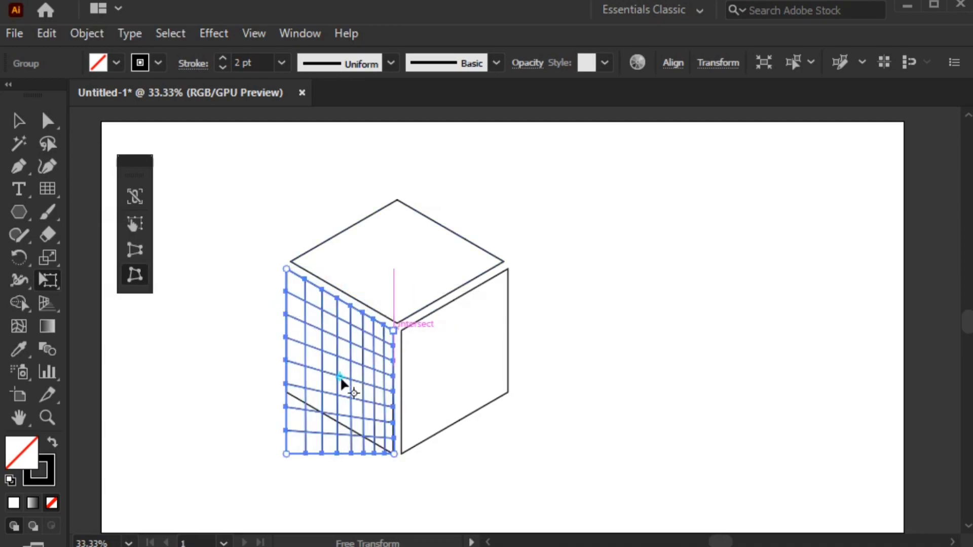
pyautogui.moveTo(289, 455); pyautogui.dragTo(290, 400)
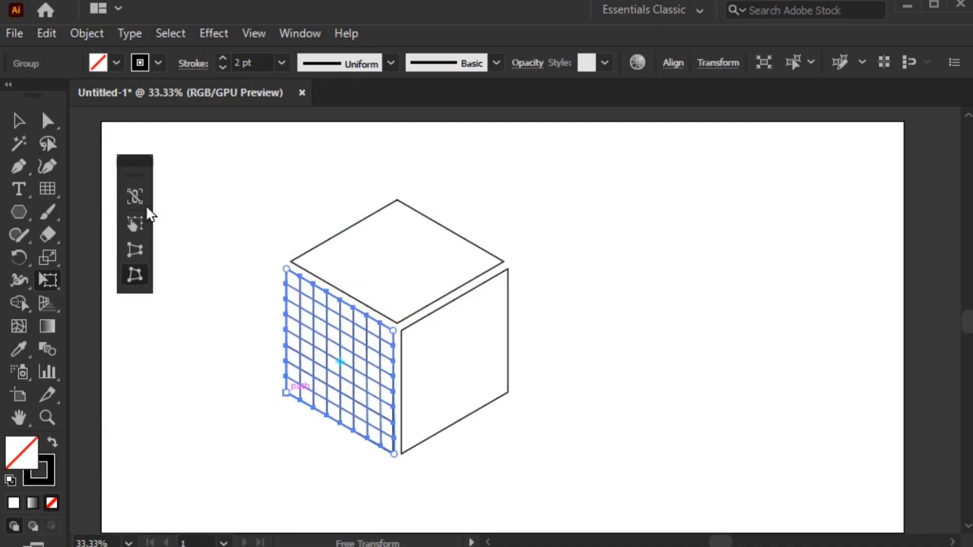
pyautogui.click(17, 122)
pyautogui.click(219, 219)
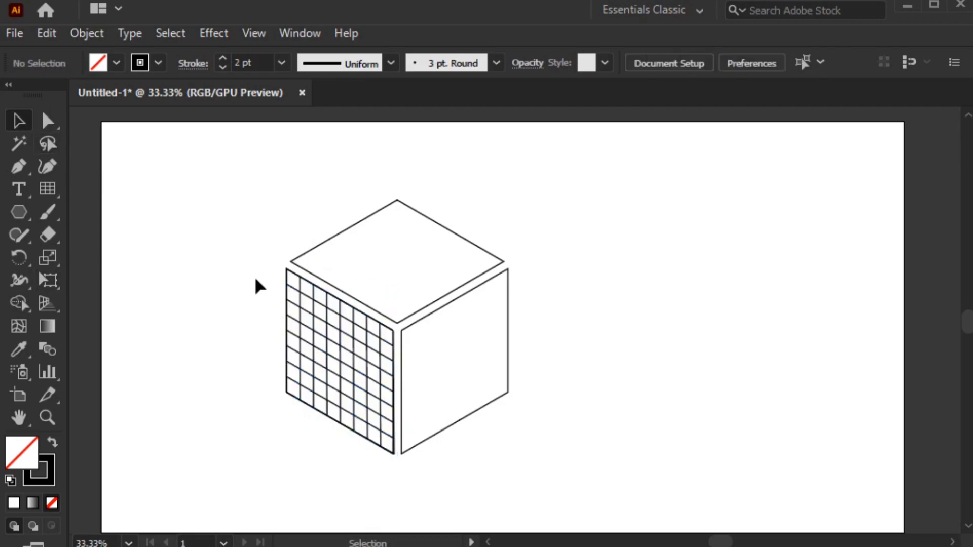
# Step: Create a vertically reflected copy of the left face's grid and move it onto the cube's right face
pyautogui.click(324, 357)
pyautogui.rightClick(324, 361)
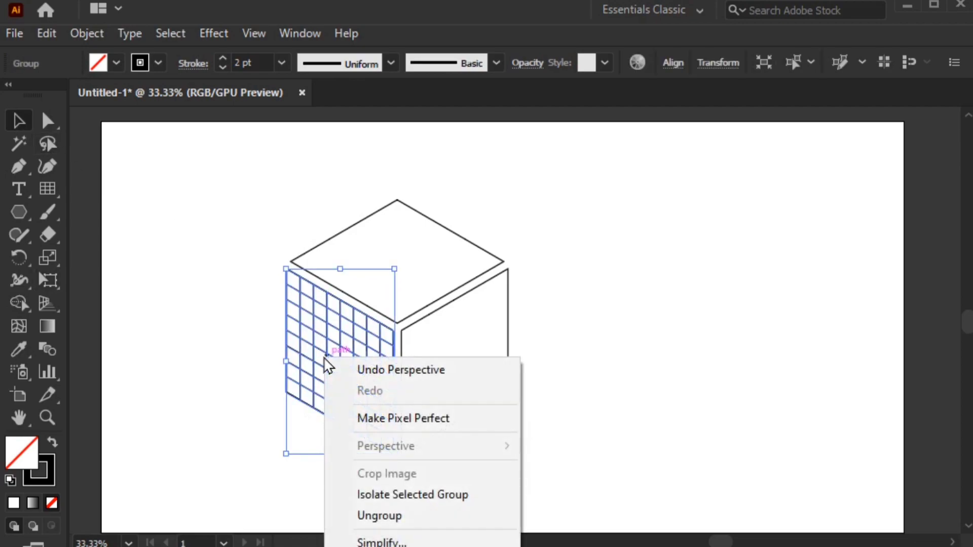
pyautogui.rightClick(299, 287)
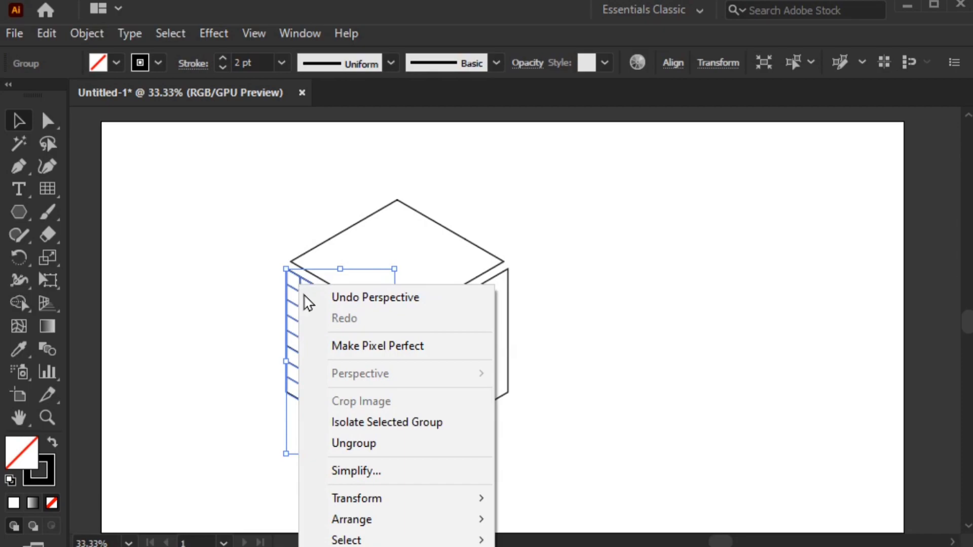
pyautogui.moveTo(356, 497)
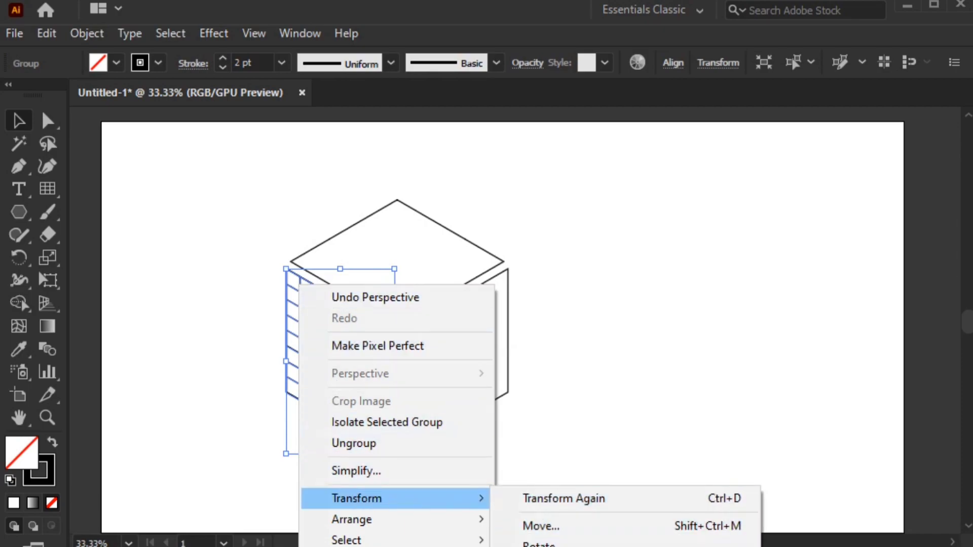
pyautogui.click(541, 546)
pyautogui.moveTo(439, 192); pyautogui.dragTo(539, 76)
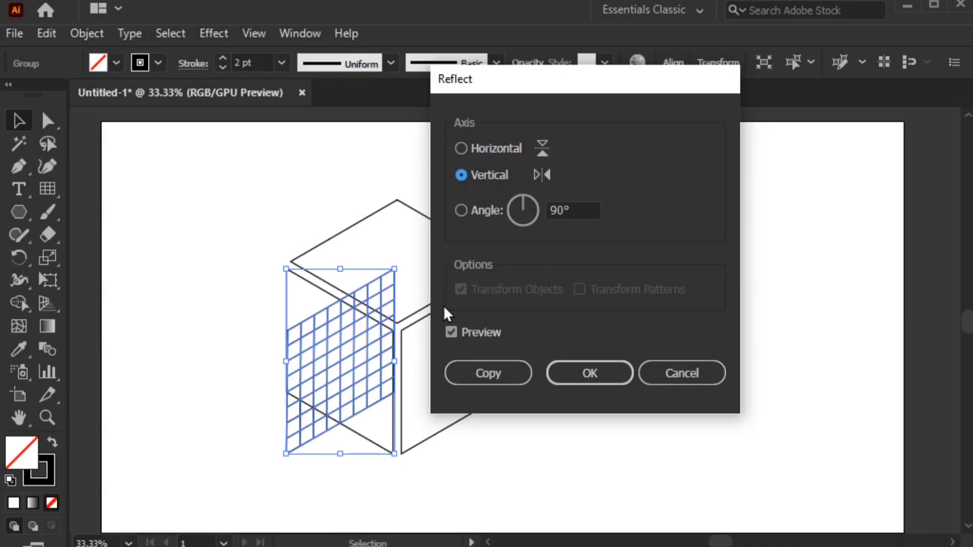
pyautogui.click(460, 374)
pyautogui.moveTo(341, 362); pyautogui.dragTo(455, 361)
pyautogui.click(525, 339)
pyautogui.click(452, 344)
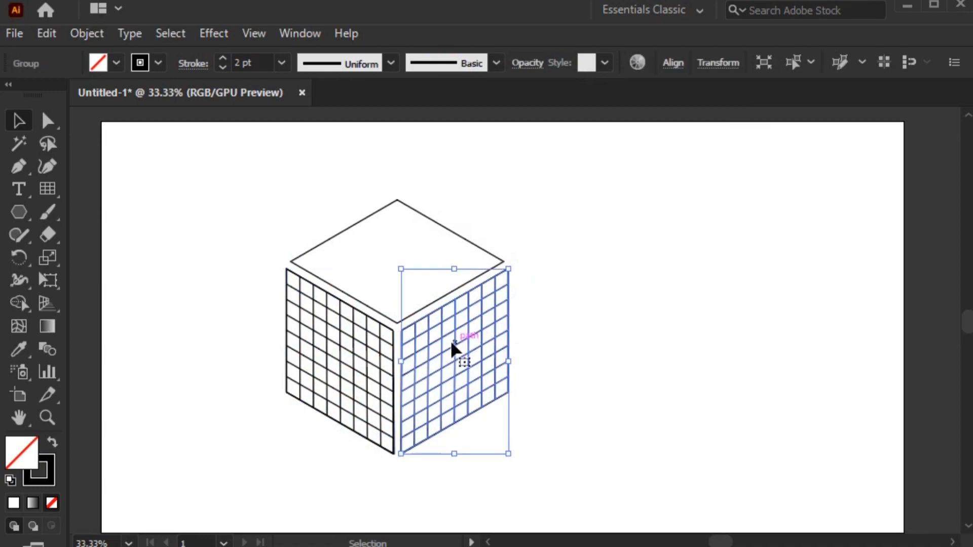
pyautogui.rightClick(451, 339)
pyautogui.rightClick(448, 303)
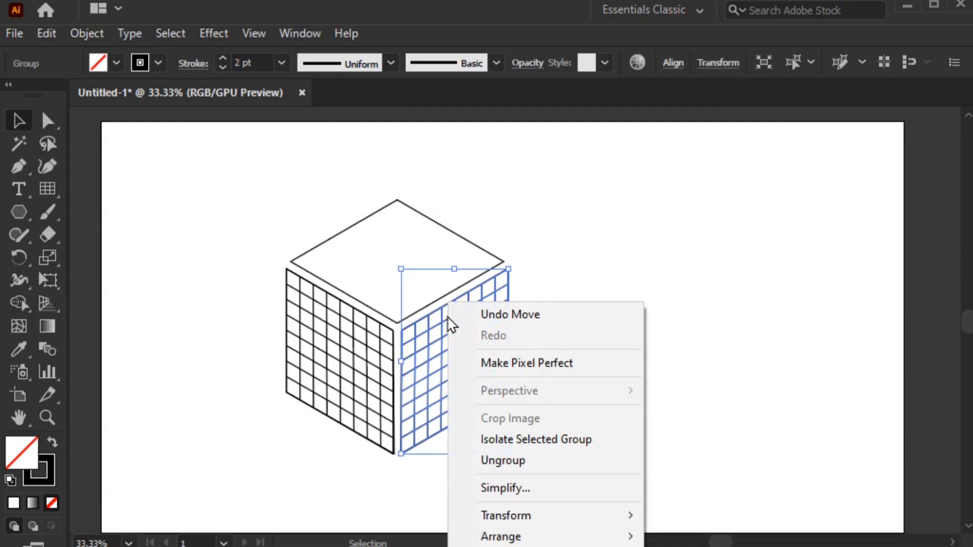
pyautogui.click(599, 288)
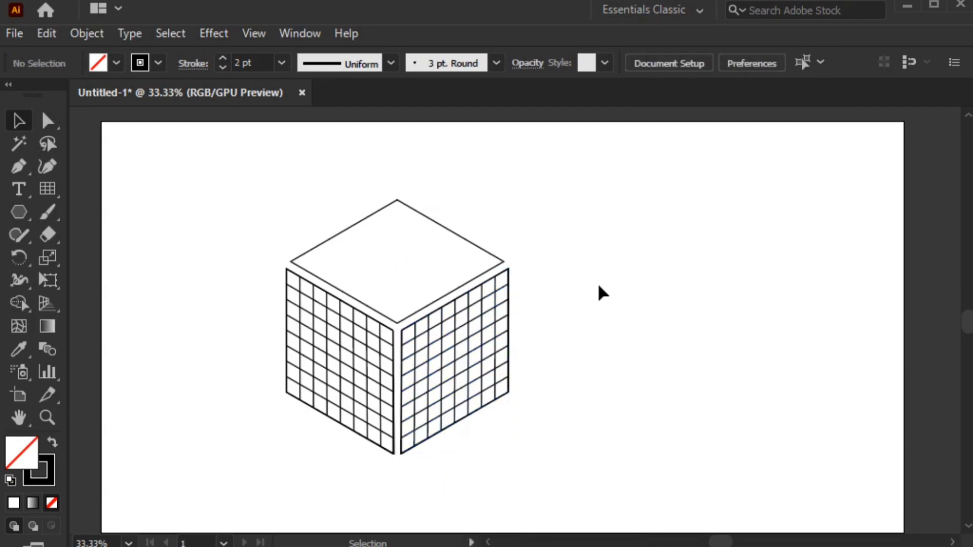
# Step: Copy the right face's grid, paste it in front, and rotate and move the copy over the cube's top face
pyautogui.click(471, 356)
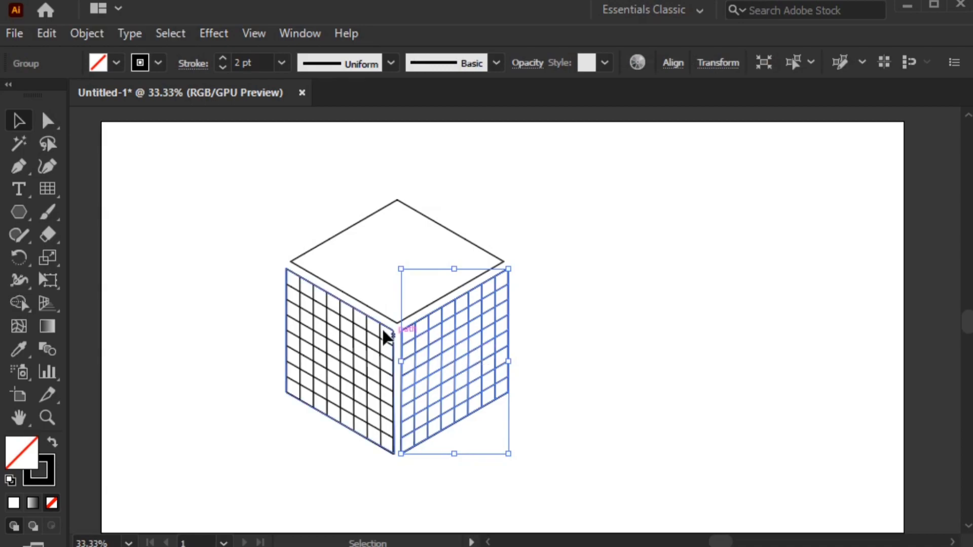
pyautogui.click(44, 33)
pyautogui.click(85, 126)
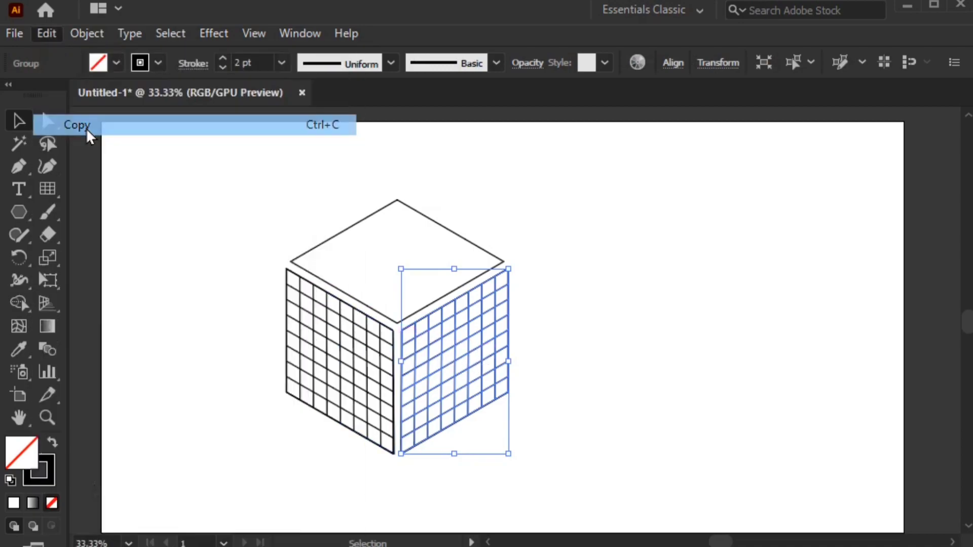
pyautogui.click(47, 34)
pyautogui.click(98, 167)
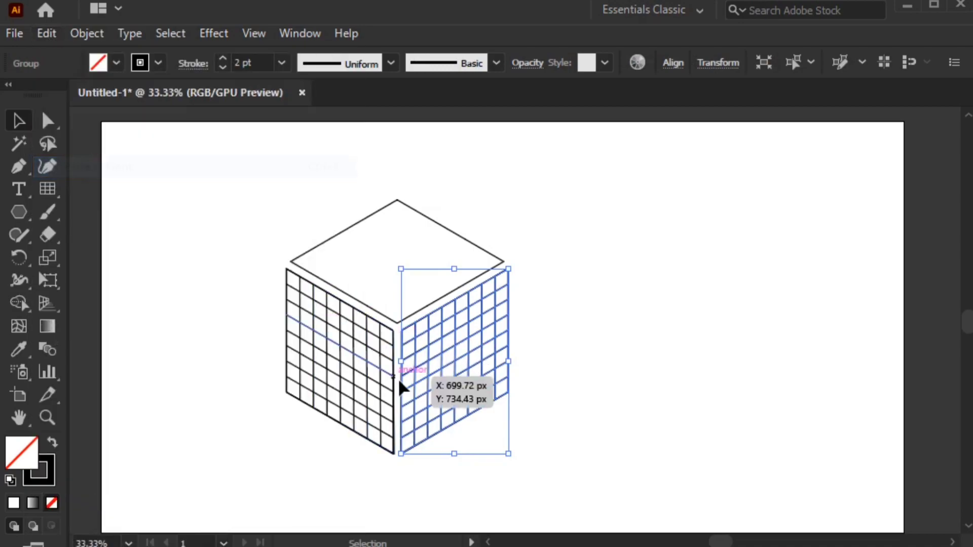
pyautogui.moveTo(432, 381); pyautogui.dragTo(390, 244)
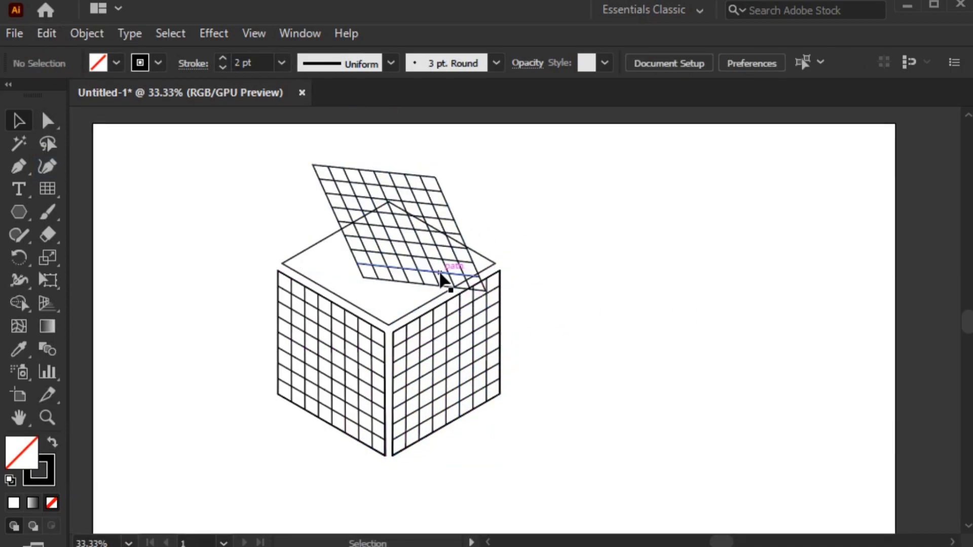
# Step: Rotate, move and scale the copied grid so its outline matches the diamond of the top face
pyautogui.moveTo(446, 276); pyautogui.dragTo(411, 281)
pyautogui.click(391, 167)
pyautogui.click(365, 191)
pyautogui.moveTo(362, 173); pyautogui.dragTo(424, 207)
pyautogui.moveTo(381, 222); pyautogui.dragTo(391, 223)
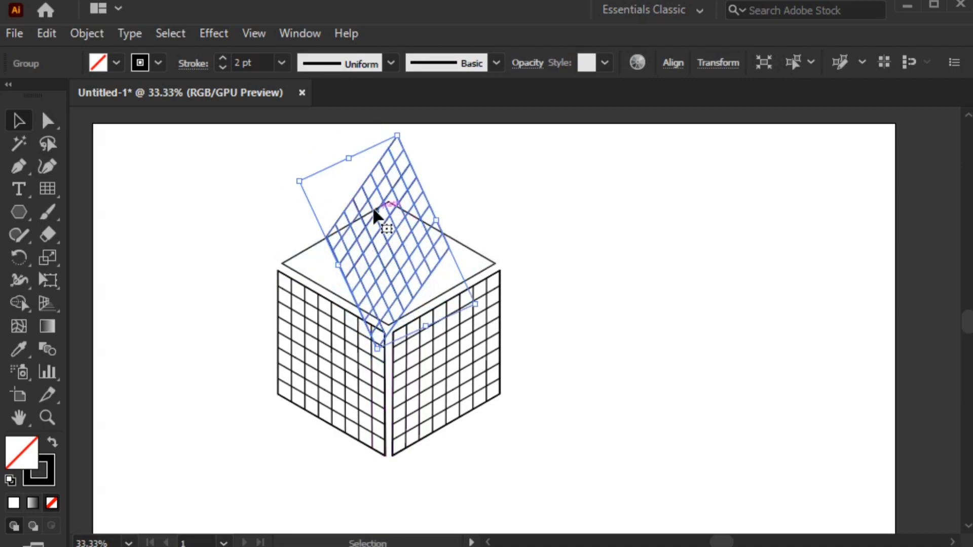
pyautogui.moveTo(352, 151); pyautogui.dragTo(396, 251)
pyautogui.moveTo(475, 213); pyautogui.dragTo(484, 203)
# Step: Fine-tune the top grid's width and nudge it upward so its edges coincide with the top face's outline
pyautogui.press('a')
pyautogui.hotkey('ctrl', '=')
pyautogui.hotkey('ctrl', '=')
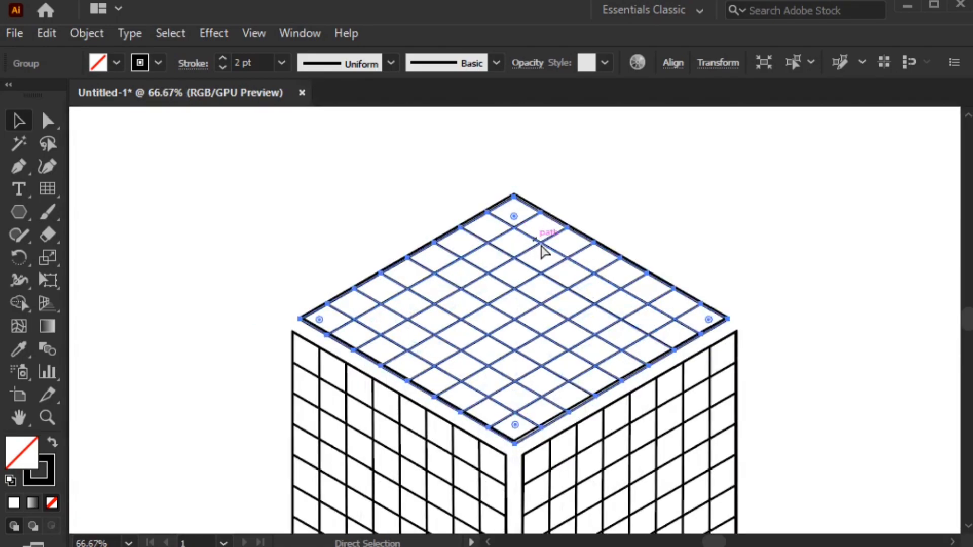
pyautogui.press('v')
pyautogui.hotkey('ctrl', '=')
pyautogui.press('space')
pyautogui.moveTo(791, 366); pyautogui.dragTo(656, 320)
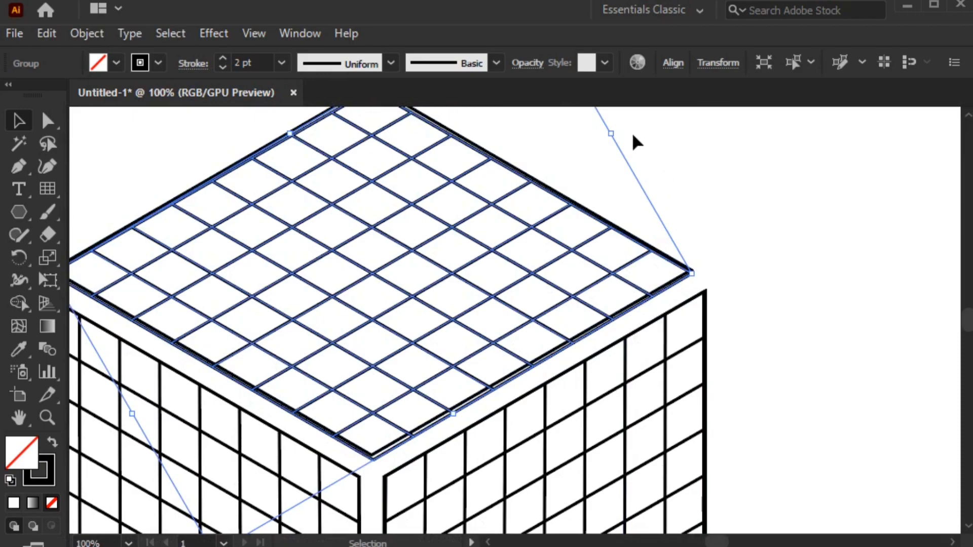
pyautogui.moveTo(619, 133); pyautogui.dragTo(628, 130)
pyautogui.press('space')
pyautogui.moveTo(670, 158); pyautogui.dragTo(699, 198)
pyautogui.press('Up')
pyautogui.press('Up')
pyautogui.click(673, 265)
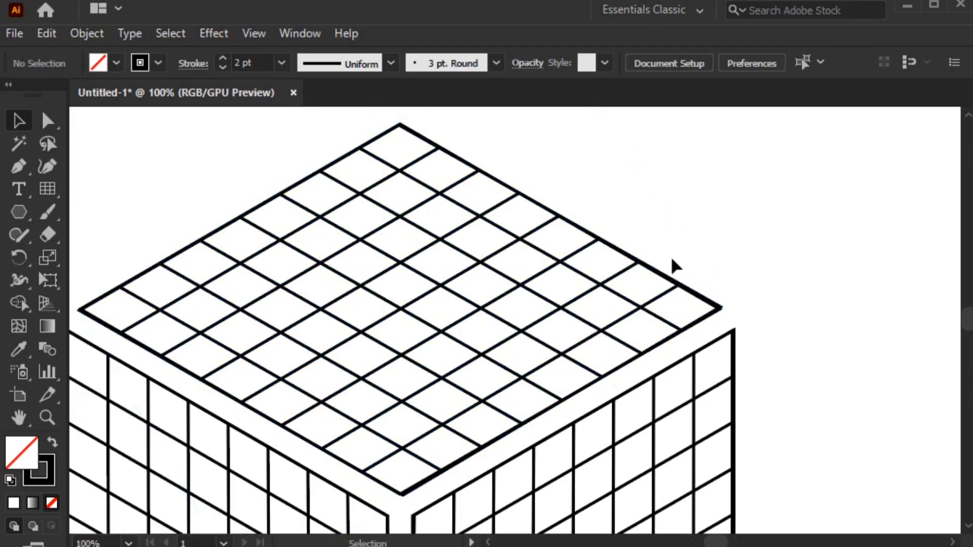
# Step: Try a slight resize and a downward nudge of the top face's grid to improve its alignment
pyautogui.click(579, 290)
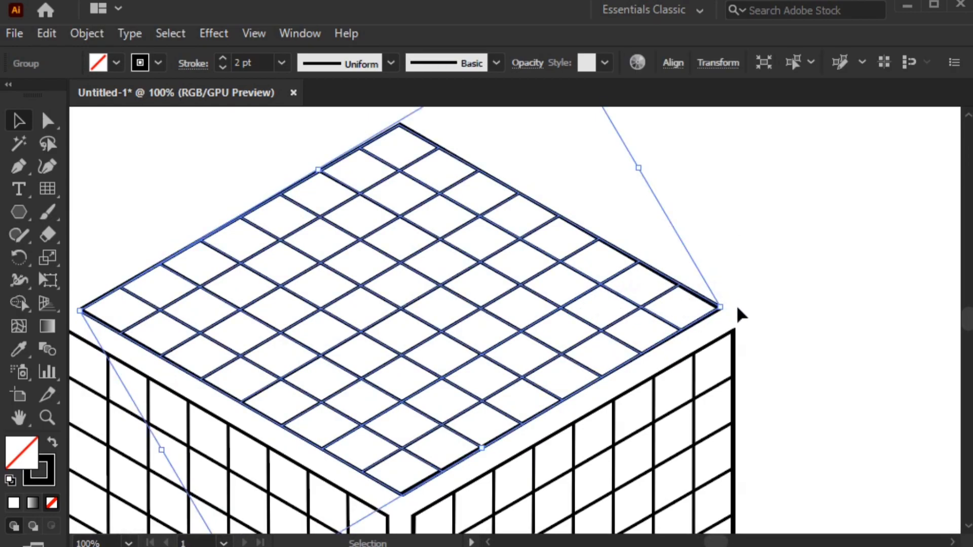
pyautogui.click(758, 286)
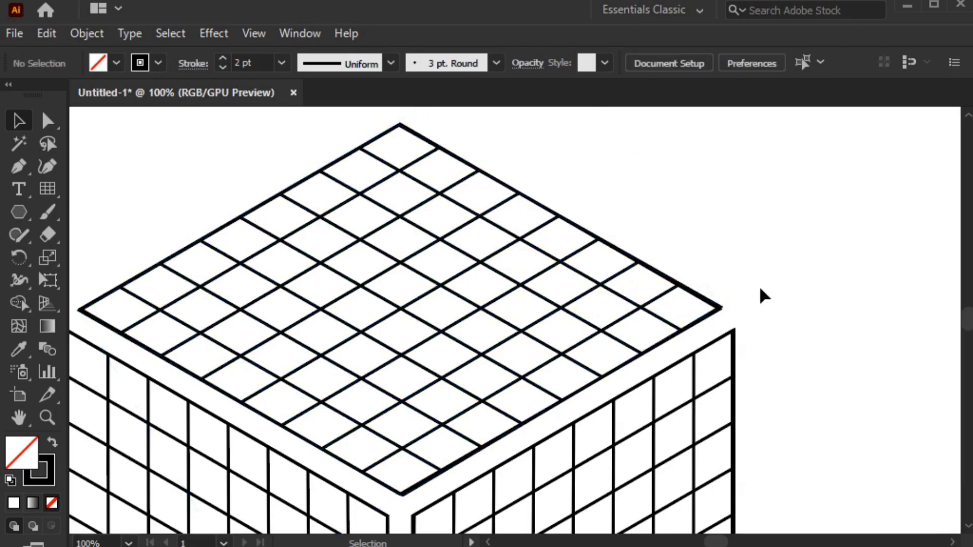
pyautogui.click(640, 314)
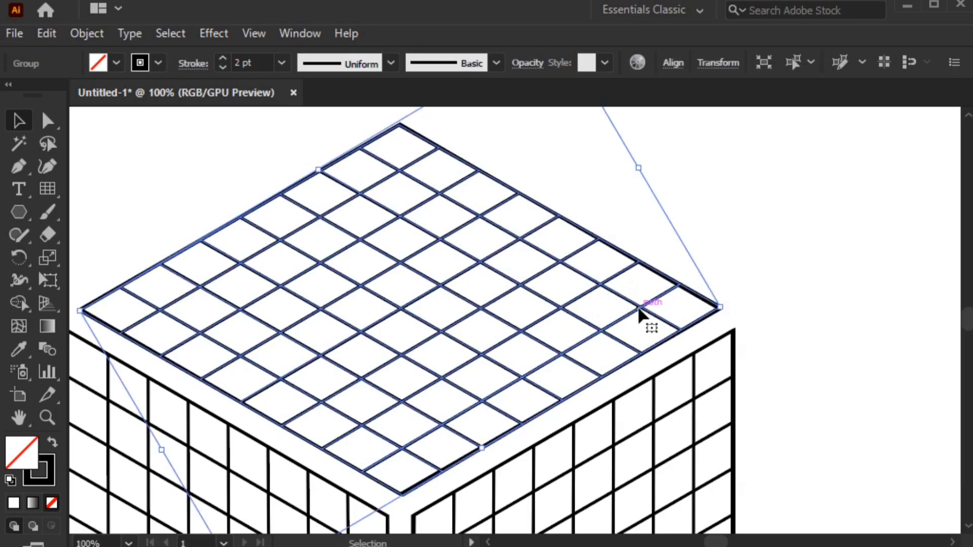
pyautogui.moveTo(649, 166); pyautogui.dragTo(652, 162)
pyautogui.click(721, 211)
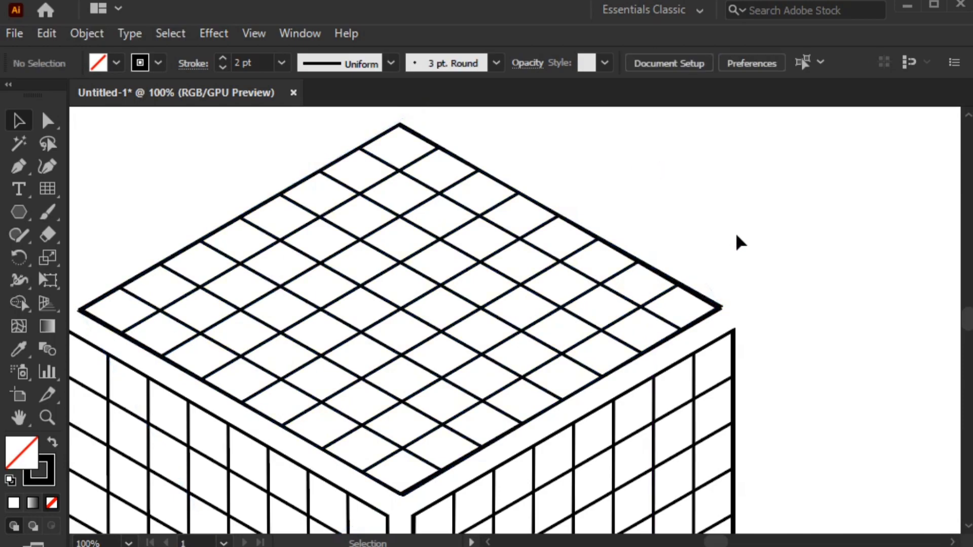
pyautogui.click(639, 307)
pyautogui.press('Down')
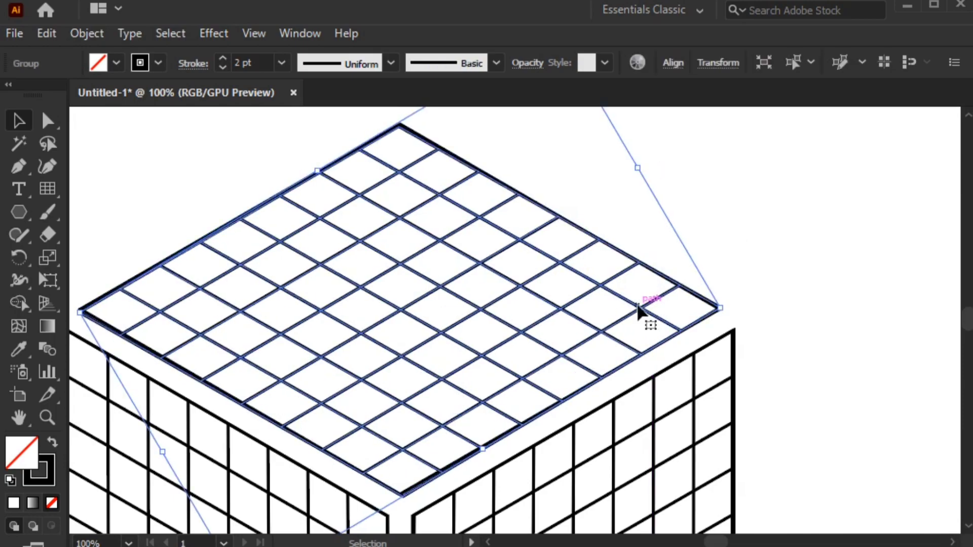
pyautogui.click(750, 266)
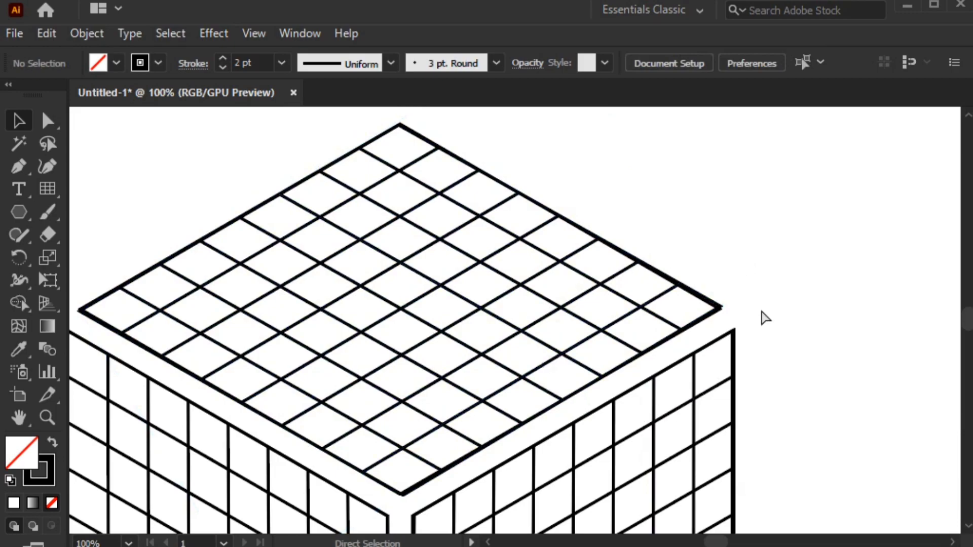
# Step: Select all three cube faces with their grids, activate the Shape Builder tool, and set the fill to black
pyautogui.hotkey('ctrl', '-')
pyautogui.hotkey('ctrl', '-')
pyautogui.hotkey('ctrl', '-')
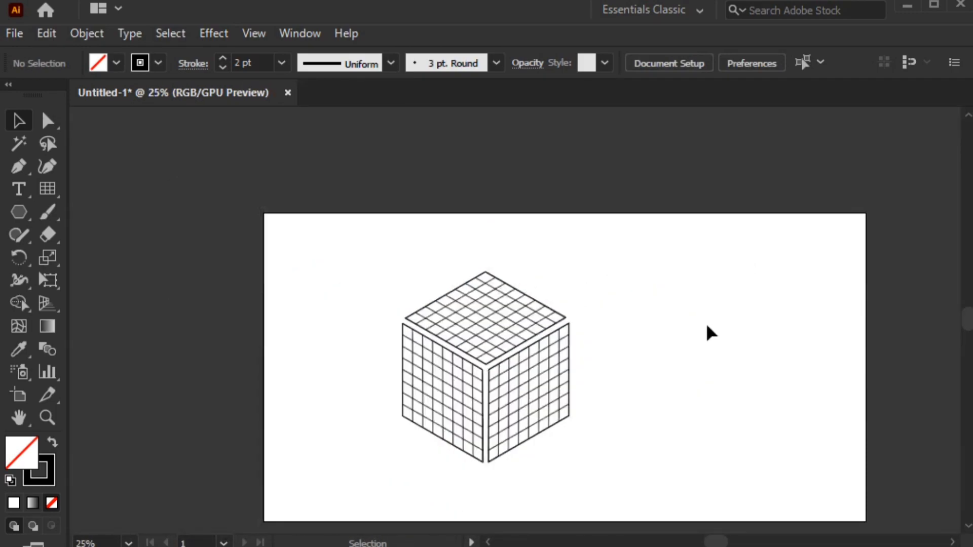
pyautogui.hotkey('ctrl', '+')
pyautogui.moveTo(723, 419); pyautogui.dragTo(653, 362)
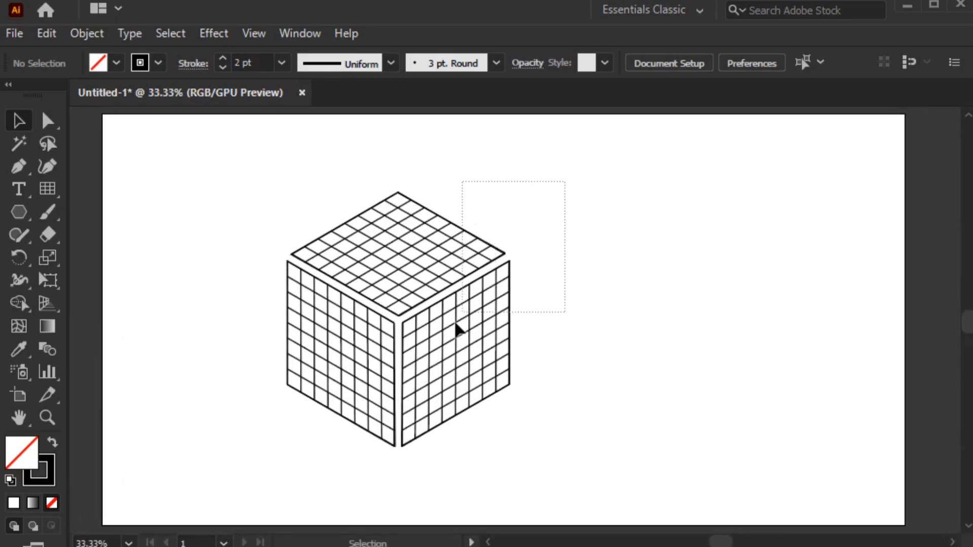
pyautogui.moveTo(468, 307); pyautogui.dragTo(471, 300)
pyautogui.click(19, 303)
pyautogui.click(117, 66)
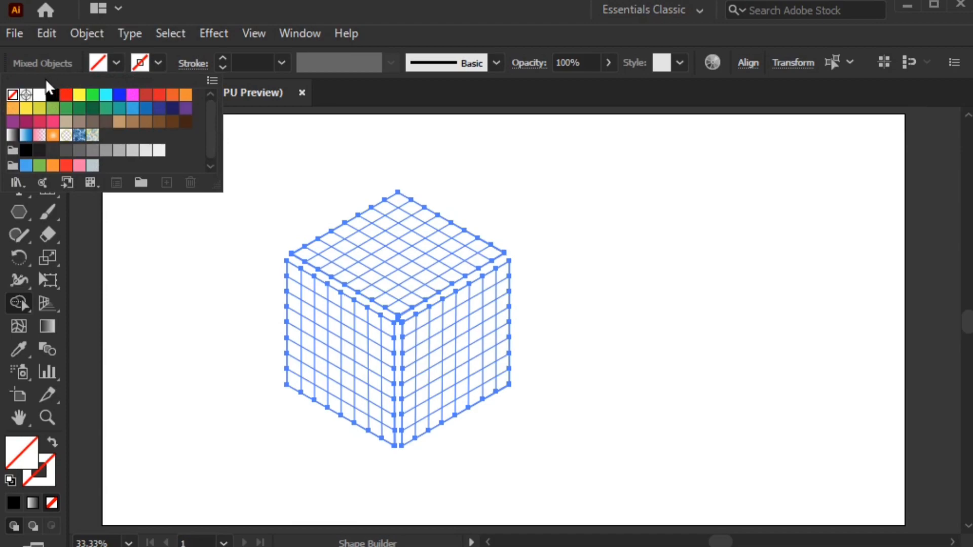
pyautogui.click(43, 93)
pyautogui.click(118, 63)
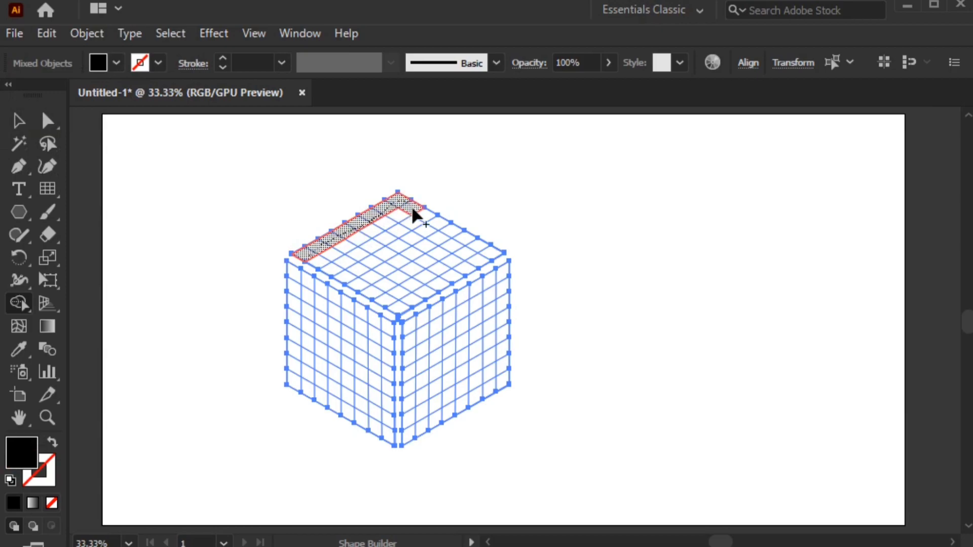
# Step: Merge the top face's cells with Shape Builder into a black letter G with strokes two cells thick
pyautogui.click(319, 257)
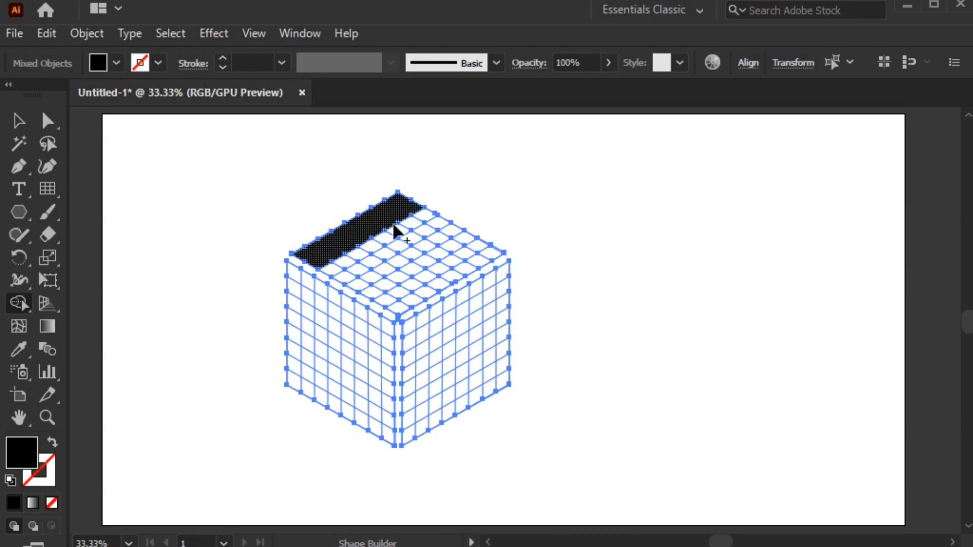
pyautogui.moveTo(426, 207); pyautogui.dragTo(488, 258)
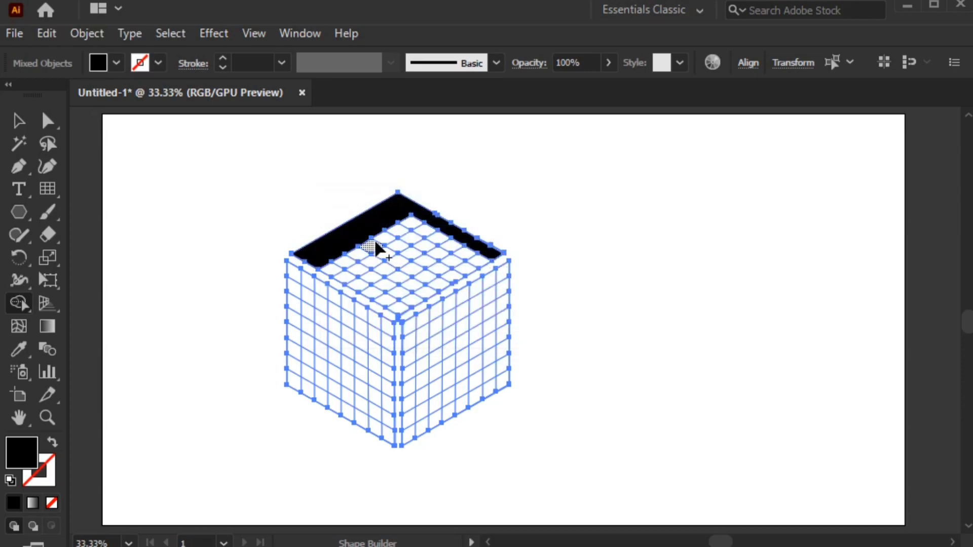
pyautogui.moveTo(403, 220); pyautogui.dragTo(476, 262)
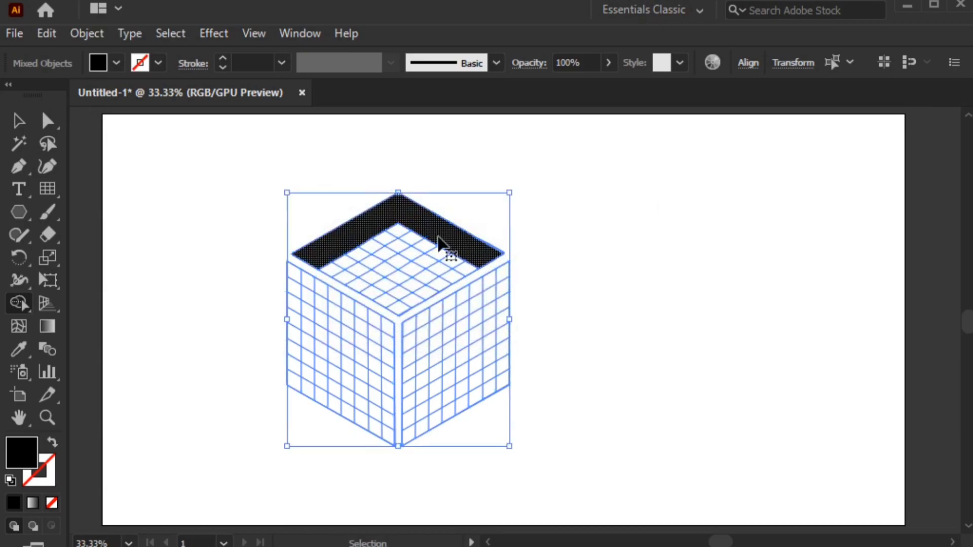
pyautogui.hotkey('ctrl', '+')
pyautogui.moveTo(508, 202); pyautogui.dragTo(541, 237)
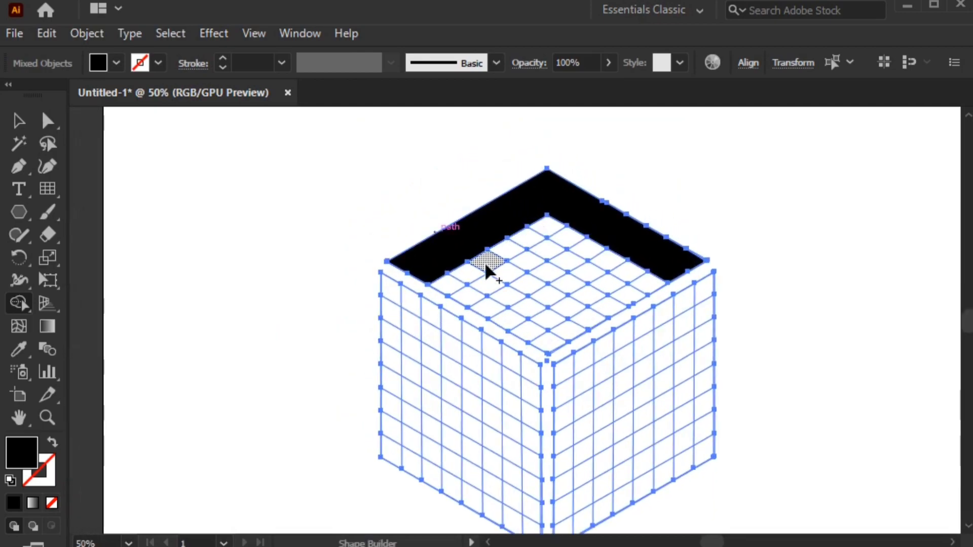
pyautogui.moveTo(439, 282)
pyautogui.mouseDown()
pyautogui.moveTo(548, 345)
pyautogui.moveTo(554, 337)
pyautogui.moveTo(556, 326)
pyautogui.moveTo(458, 264)
pyautogui.mouseUp()
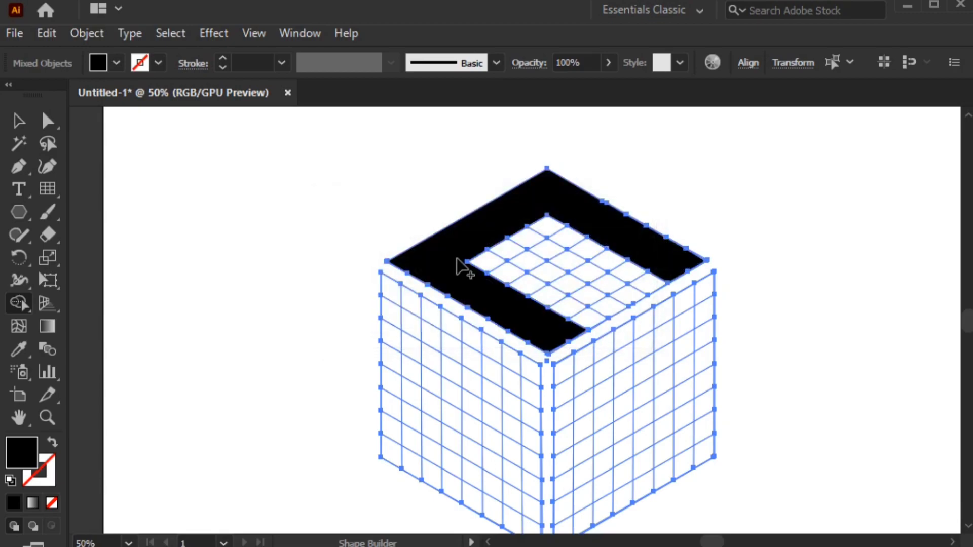
pyautogui.moveTo(570, 325)
pyautogui.mouseDown()
pyautogui.moveTo(613, 310)
pyautogui.moveTo(621, 293)
pyautogui.moveTo(573, 262)
pyautogui.moveTo(554, 271)
pyautogui.moveTo(594, 305)
pyautogui.mouseUp()
# Step: Merge the first two columns of the left face into one black vertical bar, undoing the stray merge
pyautogui.moveTo(626, 491); pyautogui.dragTo(596, 437)
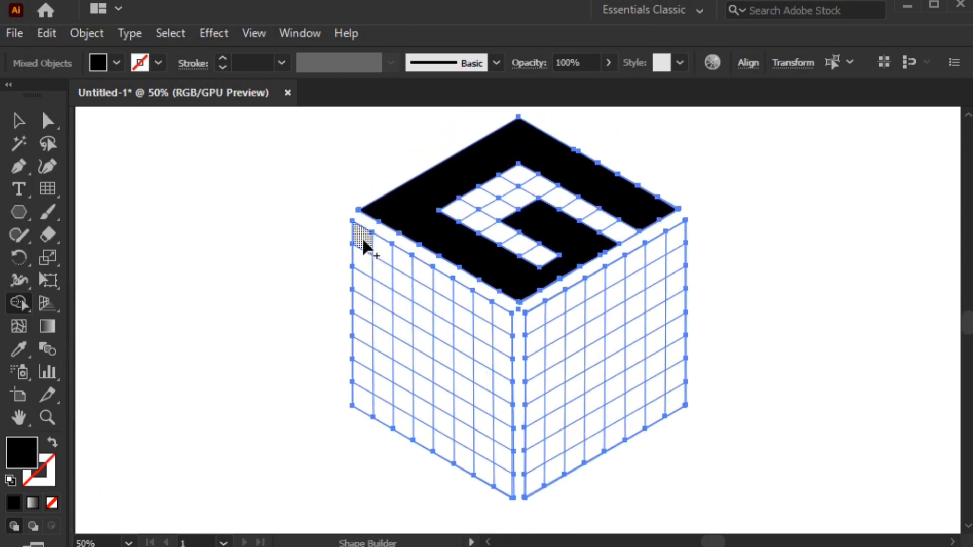
pyautogui.moveTo(364, 347); pyautogui.dragTo(366, 405)
pyautogui.moveTo(379, 244)
pyautogui.mouseDown()
pyautogui.moveTo(412, 269)
pyautogui.moveTo(384, 269)
pyautogui.moveTo(384, 407)
pyautogui.mouseUp()
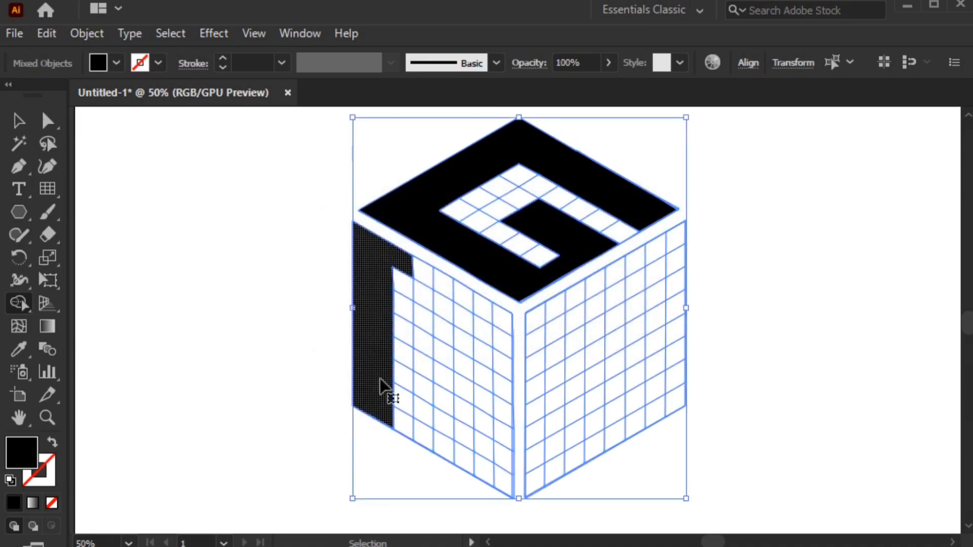
pyautogui.hotkey('ctrl', 'z')
pyautogui.hotkey('ctrl', 'z')
pyautogui.moveTo(374, 256)
pyautogui.mouseDown()
pyautogui.moveTo(382, 269)
pyautogui.moveTo(382, 410)
pyautogui.mouseUp()
# Step: Merge the left face's middle and right column pairs into black bars and join all bars along the top row as an M
pyautogui.moveTo(423, 264); pyautogui.dragTo(422, 362)
pyautogui.moveTo(425, 443); pyautogui.dragTo(425, 443)
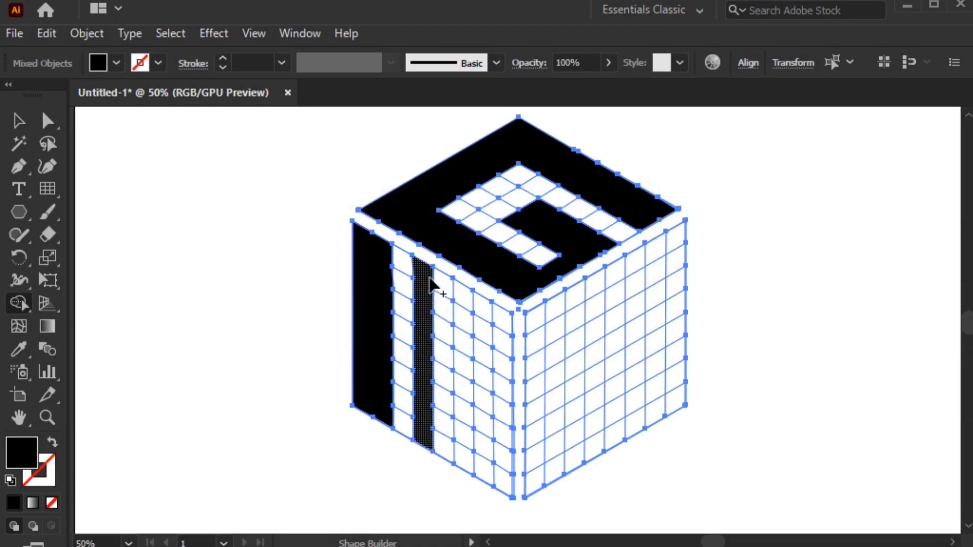
pyautogui.moveTo(445, 446); pyautogui.dragTo(441, 430)
pyautogui.moveTo(479, 315); pyautogui.dragTo(502, 327)
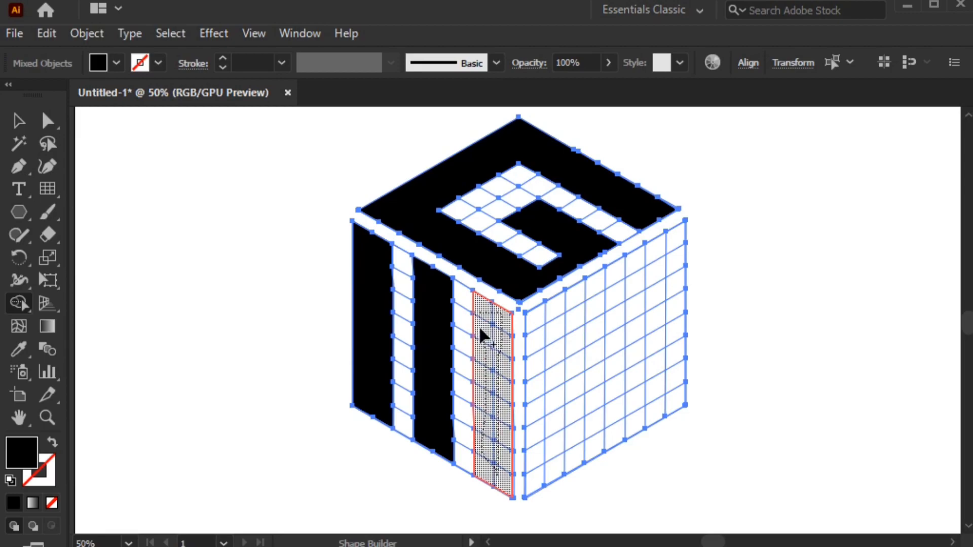
pyautogui.moveTo(480, 322)
pyautogui.mouseDown()
pyautogui.moveTo(441, 282)
pyautogui.moveTo(388, 263)
pyautogui.mouseUp()
pyautogui.press('space')
pyautogui.moveTo(764, 334); pyautogui.dragTo(648, 314)
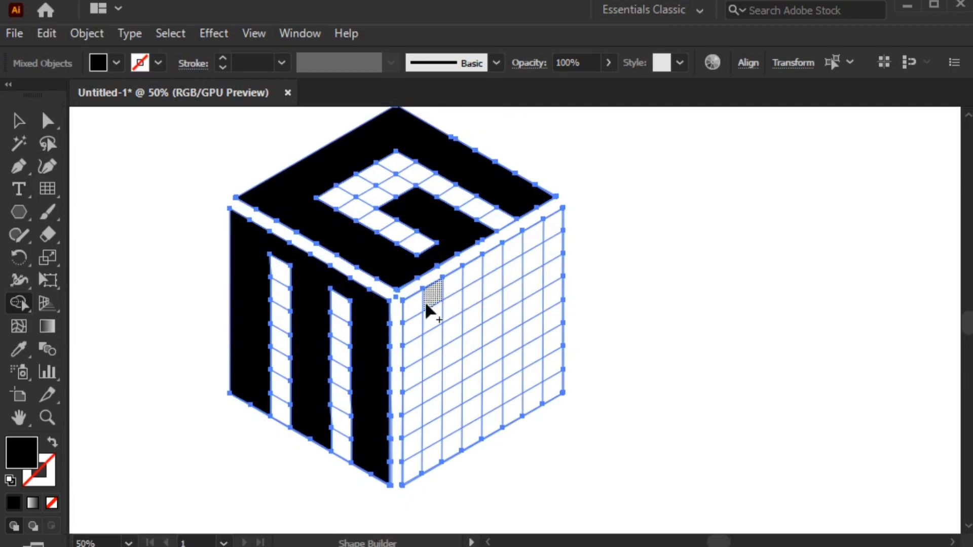
# Step: Merge the right face's cells with Shape Builder into a black letter S with strokes two cells thick
pyautogui.moveTo(416, 300)
pyautogui.mouseDown()
pyautogui.moveTo(515, 263)
pyautogui.moveTo(534, 244)
pyautogui.mouseUp()
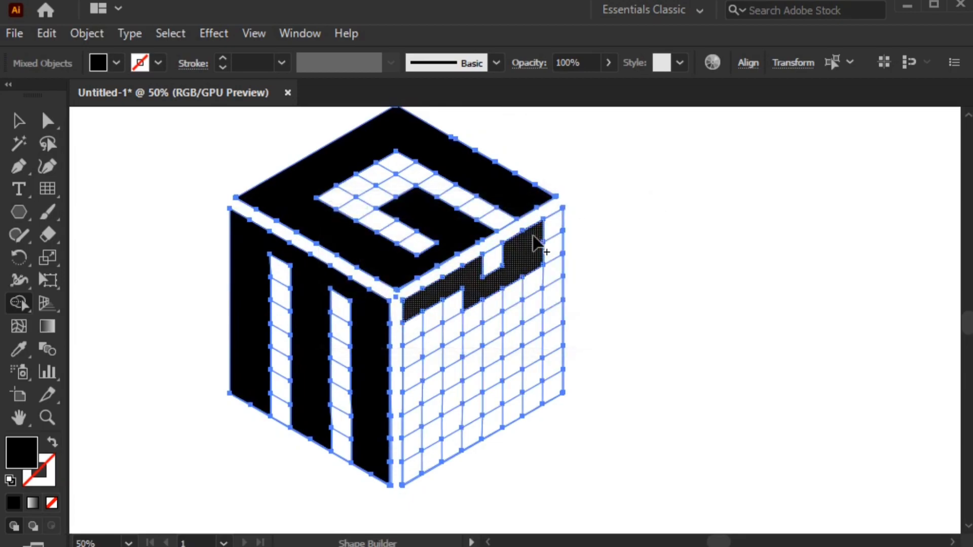
pyautogui.moveTo(477, 292)
pyautogui.mouseDown()
pyautogui.moveTo(548, 238)
pyautogui.moveTo(547, 249)
pyautogui.mouseUp()
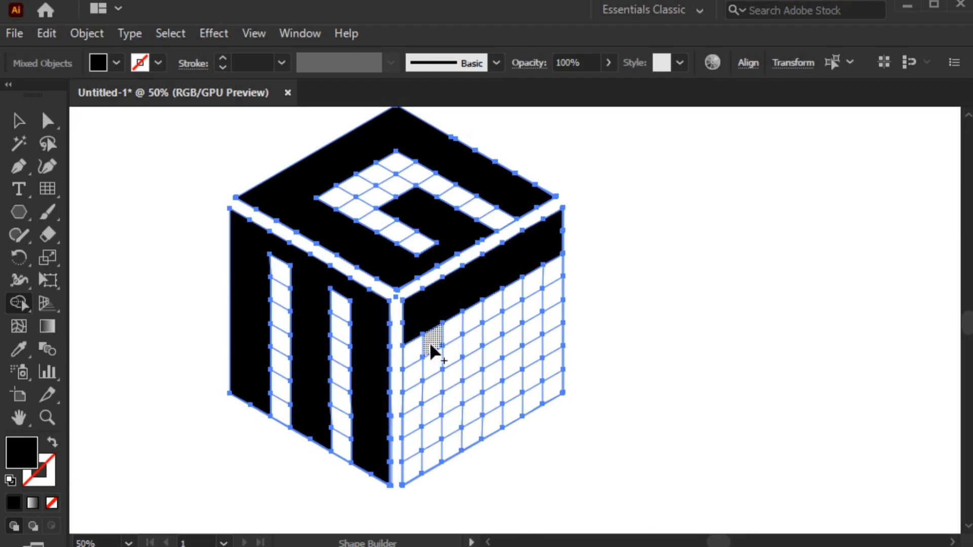
pyautogui.moveTo(431, 337)
pyautogui.mouseDown()
pyautogui.moveTo(427, 375)
pyautogui.moveTo(413, 374)
pyautogui.moveTo(424, 337)
pyautogui.mouseUp()
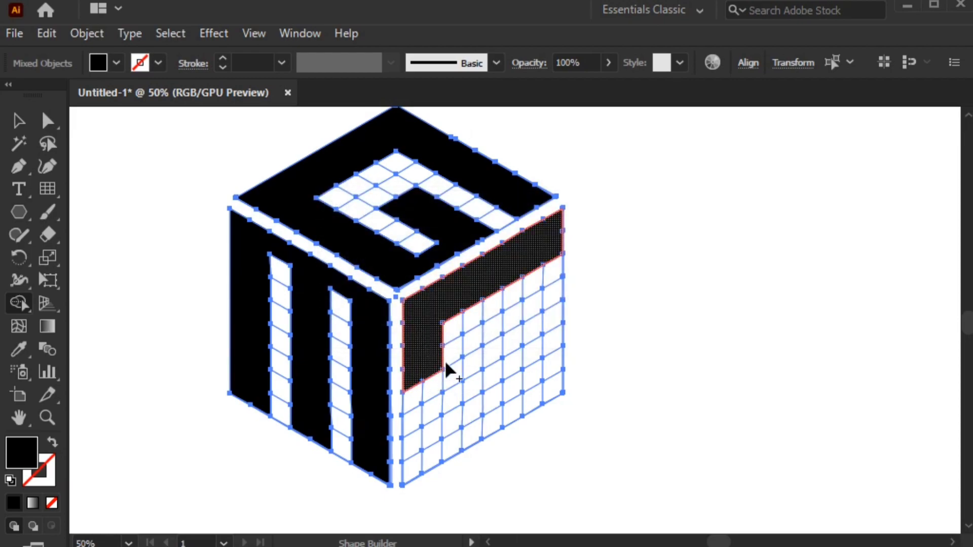
pyautogui.moveTo(545, 301); pyautogui.dragTo(554, 299)
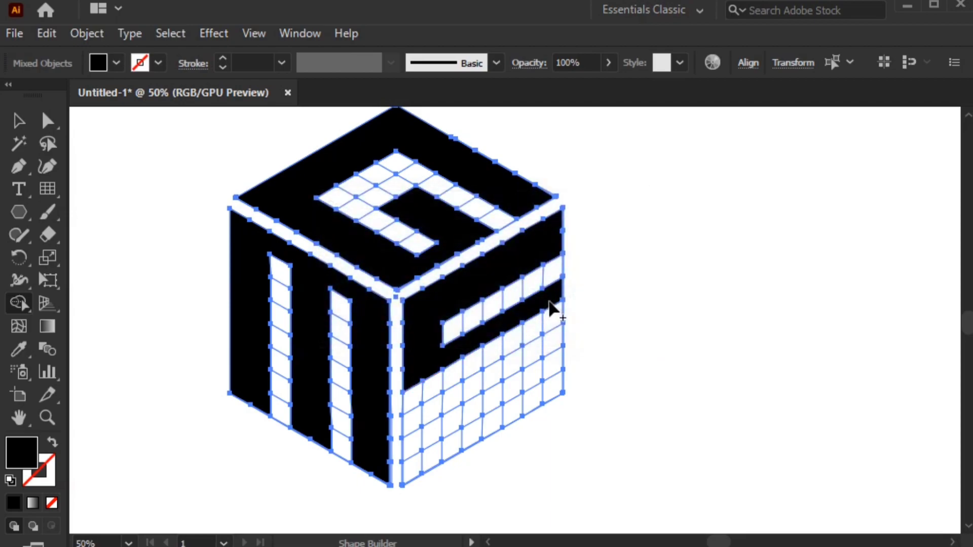
pyautogui.moveTo(485, 344); pyautogui.dragTo(414, 387)
pyautogui.moveTo(591, 336)
pyautogui.mouseDown()
pyautogui.moveTo(595, 402)
pyautogui.moveTo(578, 419)
pyautogui.moveTo(577, 378)
pyautogui.mouseUp()
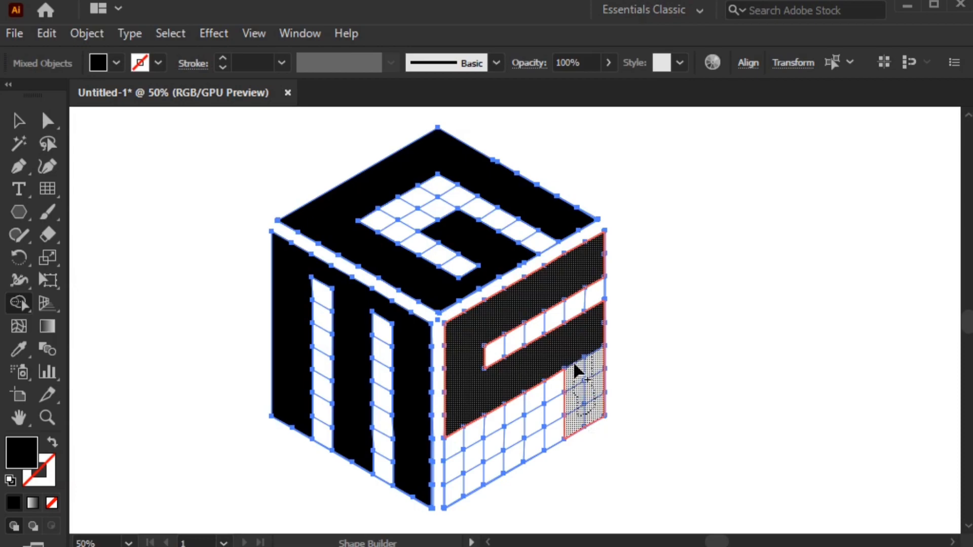
pyautogui.moveTo(617, 452); pyautogui.dragTo(625, 373)
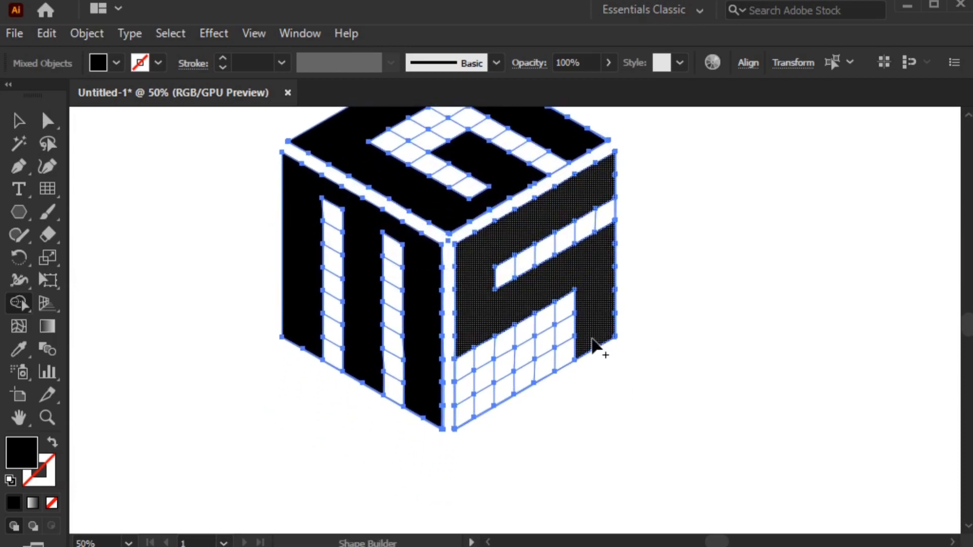
pyautogui.moveTo(564, 364); pyautogui.dragTo(468, 401)
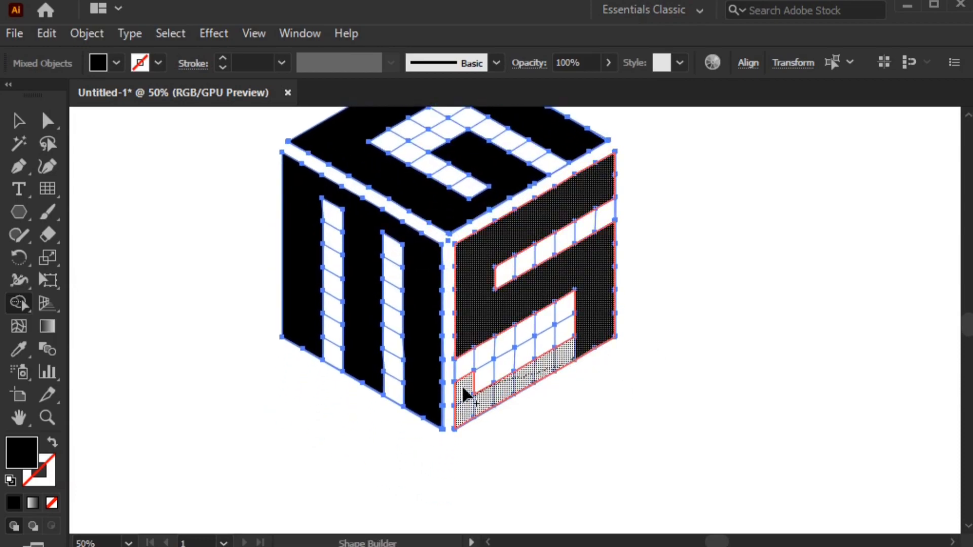
pyautogui.moveTo(580, 336); pyautogui.dragTo(581, 335)
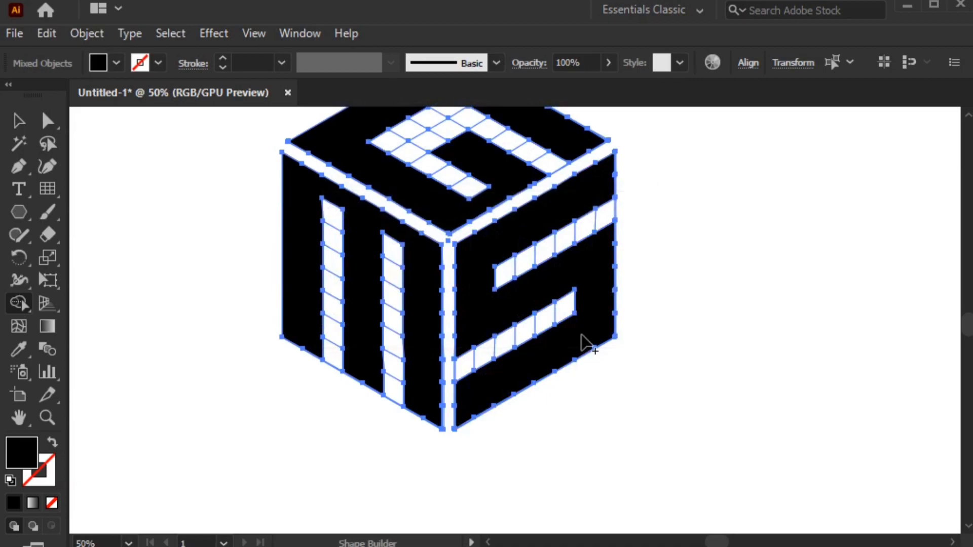
# Step: Switch to the Selection tool and ungroup the top face containing the letter G and its leftover grid cells
pyautogui.moveTo(726, 207); pyautogui.dragTo(699, 239)
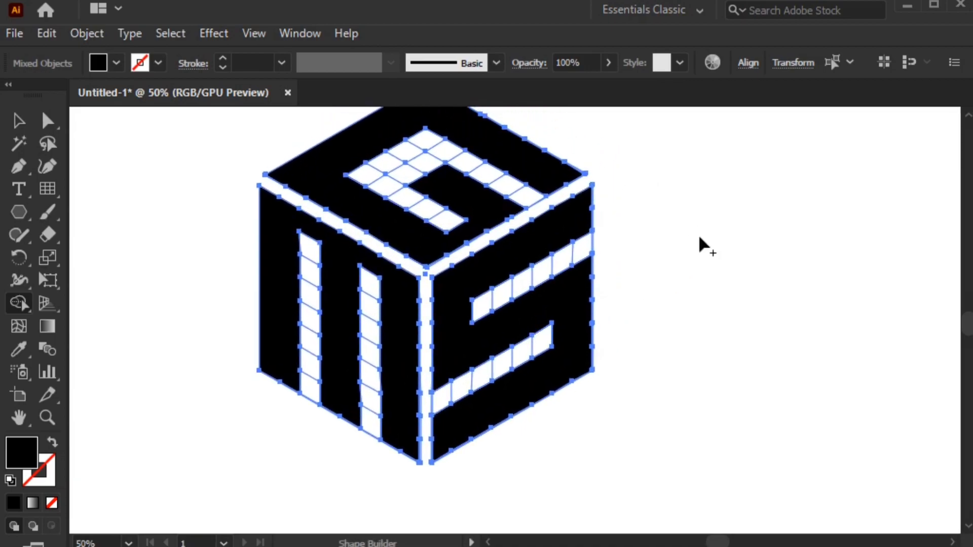
pyautogui.hotkey('ctrl', '-')
pyautogui.hotkey('ctrl', '-')
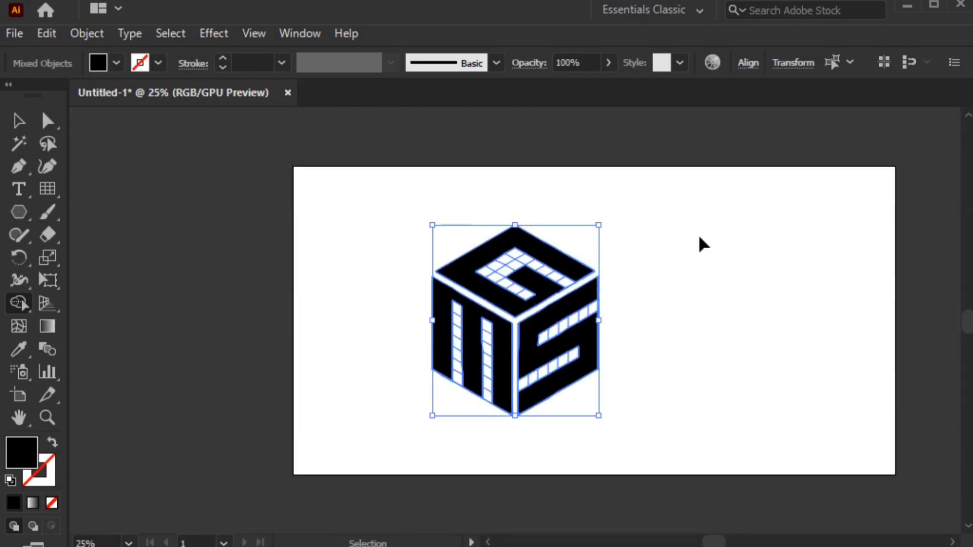
pyautogui.hotkey('ctrl', '+')
pyautogui.moveTo(730, 254); pyautogui.dragTo(652, 254)
pyautogui.click(23, 124)
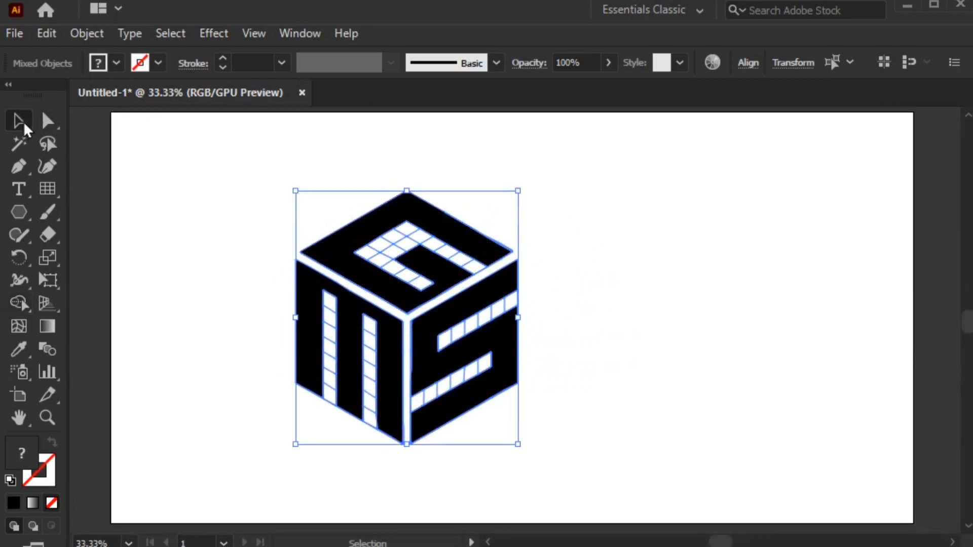
pyautogui.click(206, 177)
pyautogui.click(369, 241)
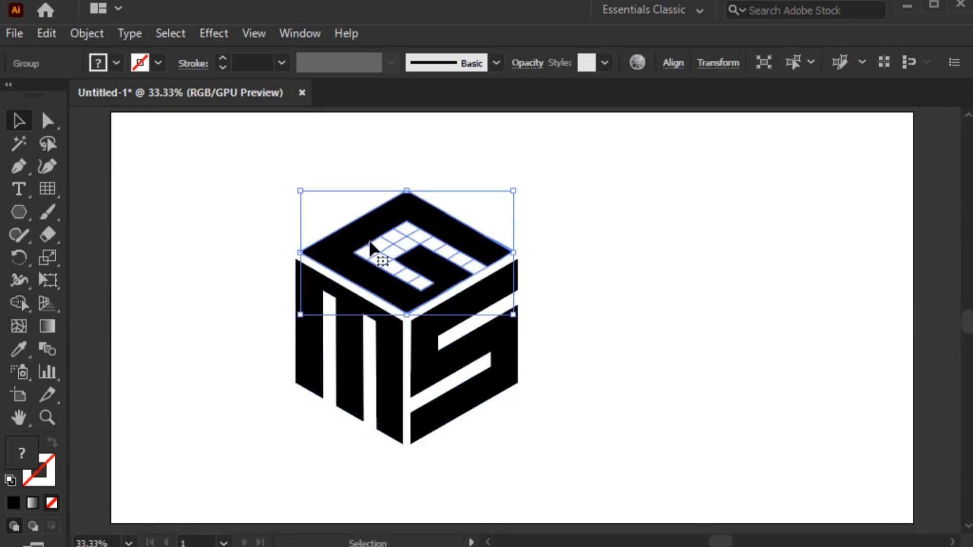
pyautogui.rightClick(405, 224)
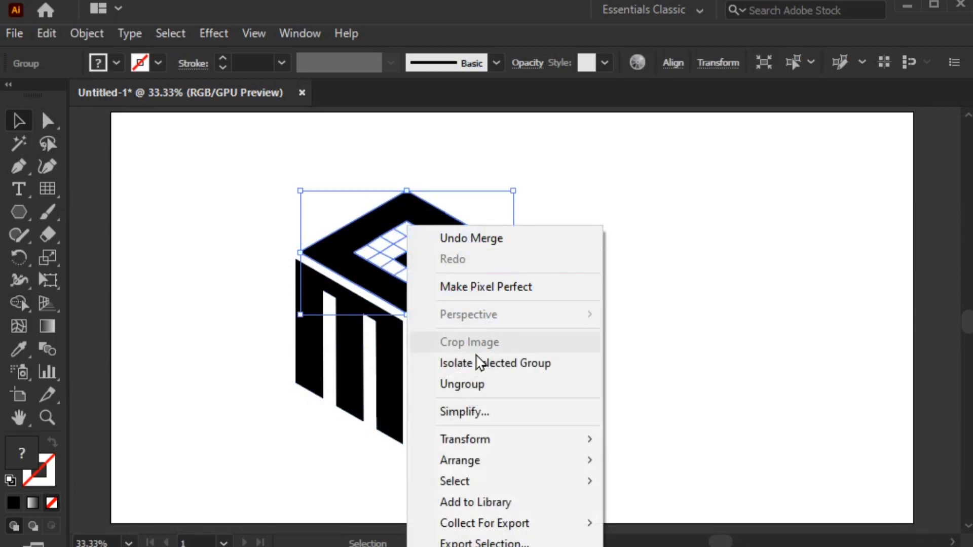
pyautogui.click(477, 384)
# Step: Ungroup the left face with the letter M and the right face with the letter S
pyautogui.click(385, 337)
pyautogui.rightClick(374, 317)
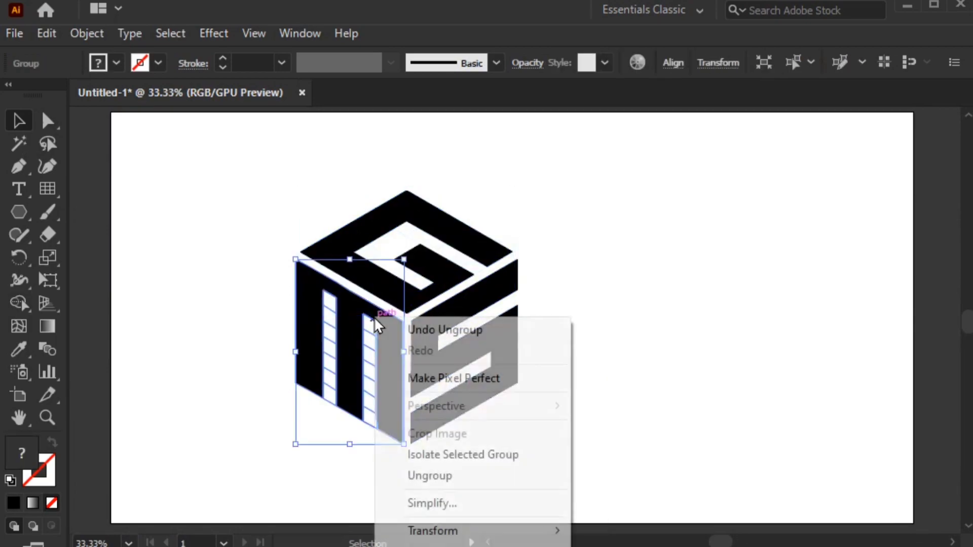
pyautogui.click(431, 476)
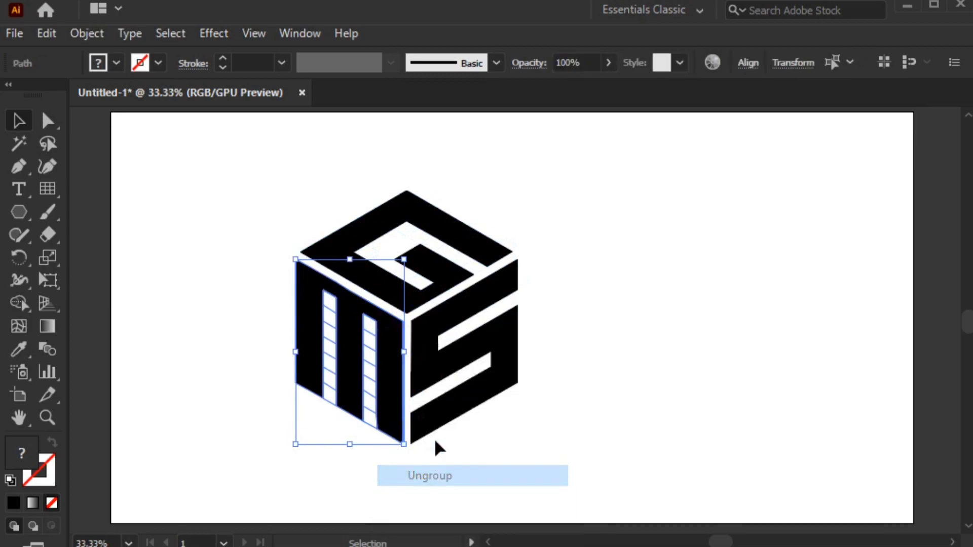
pyautogui.click(451, 344)
pyautogui.rightClick(448, 343)
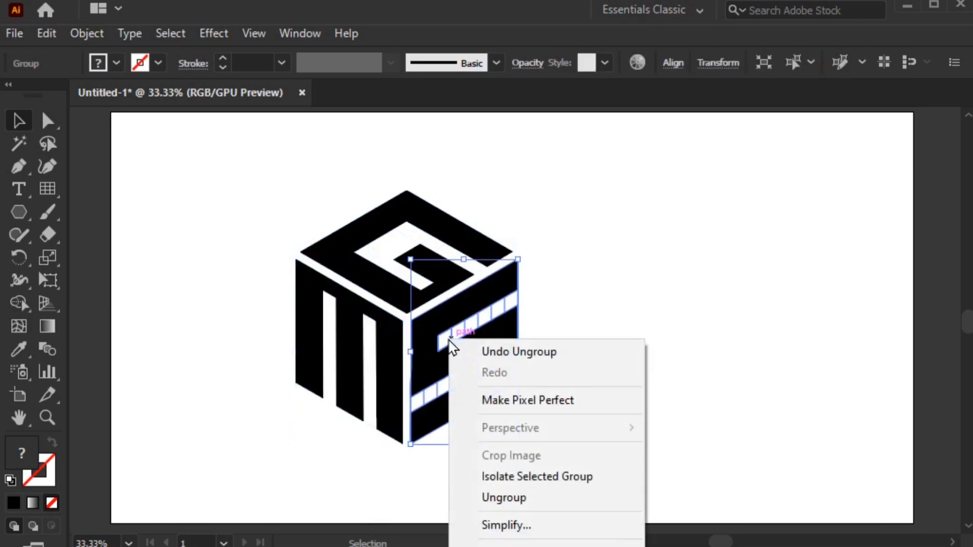
pyautogui.click(496, 494)
pyautogui.click(598, 349)
# Step: Select the G, M and S letter shapes together and cut them from the artboard
pyautogui.click(439, 279)
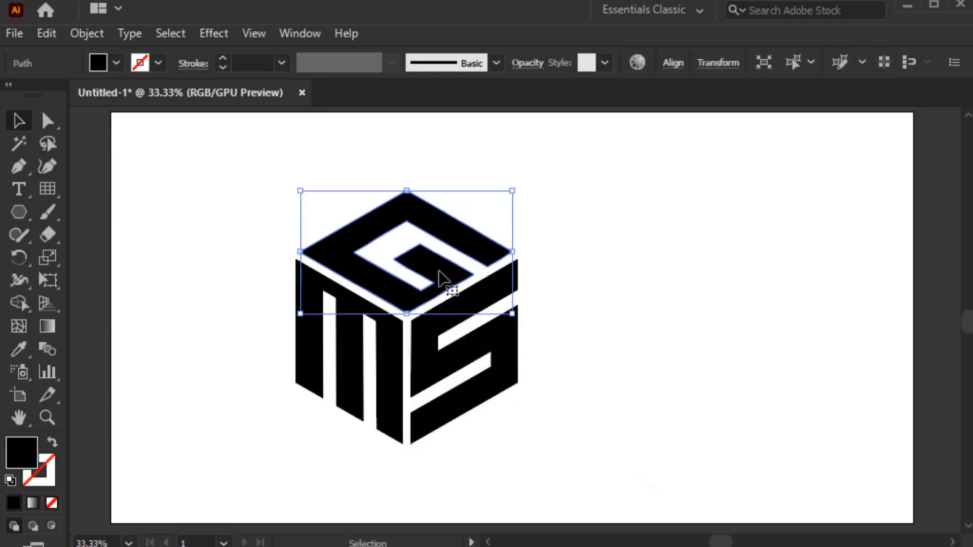
pyautogui.keyDown('shift'); pyautogui.click(394, 354); pyautogui.keyUp('shift')
pyautogui.keyDown('shift'); pyautogui.click(418, 359); pyautogui.keyUp('shift')
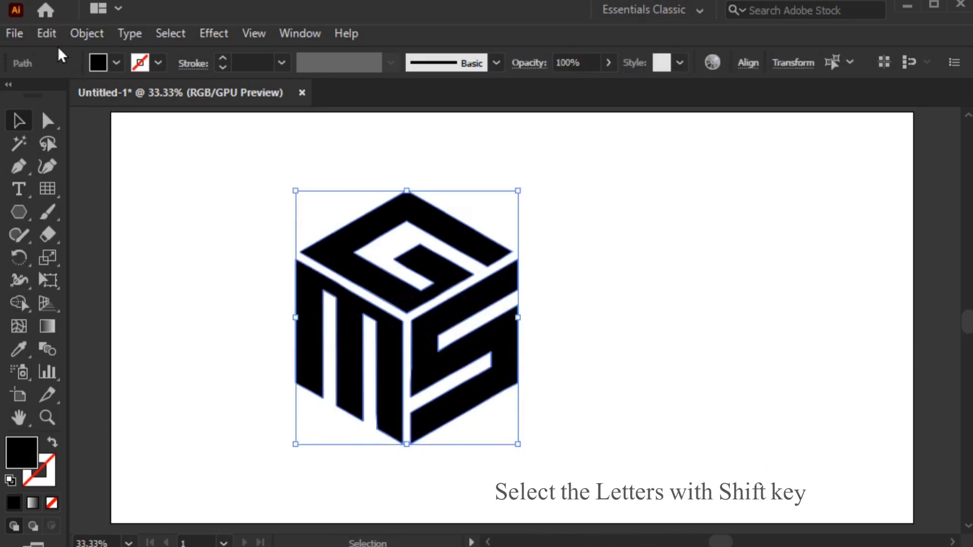
pyautogui.click(46, 33)
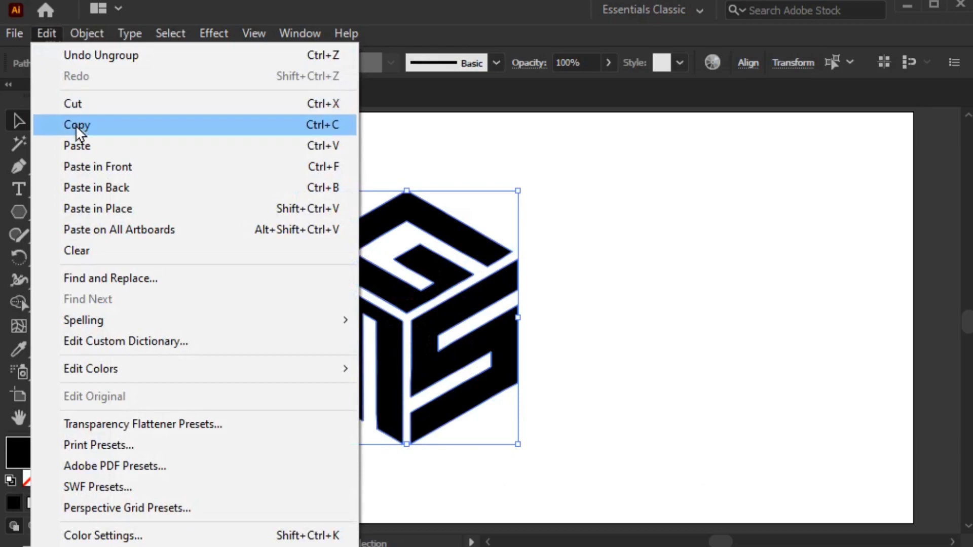
pyautogui.click(92, 109)
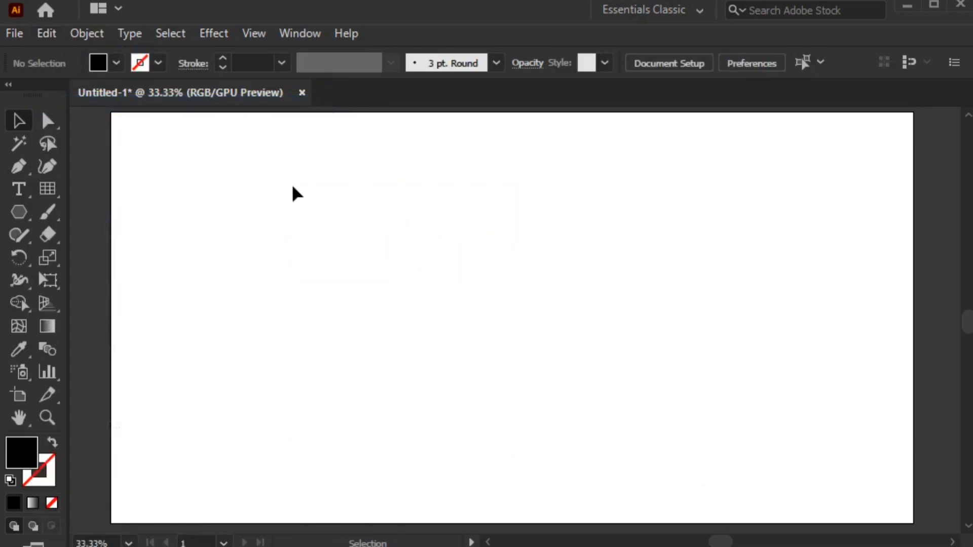
# Step: Delete all the leftover grid paths and paste the cut letters back with Paste in Front
pyautogui.hotkey('ctrl', 'f')
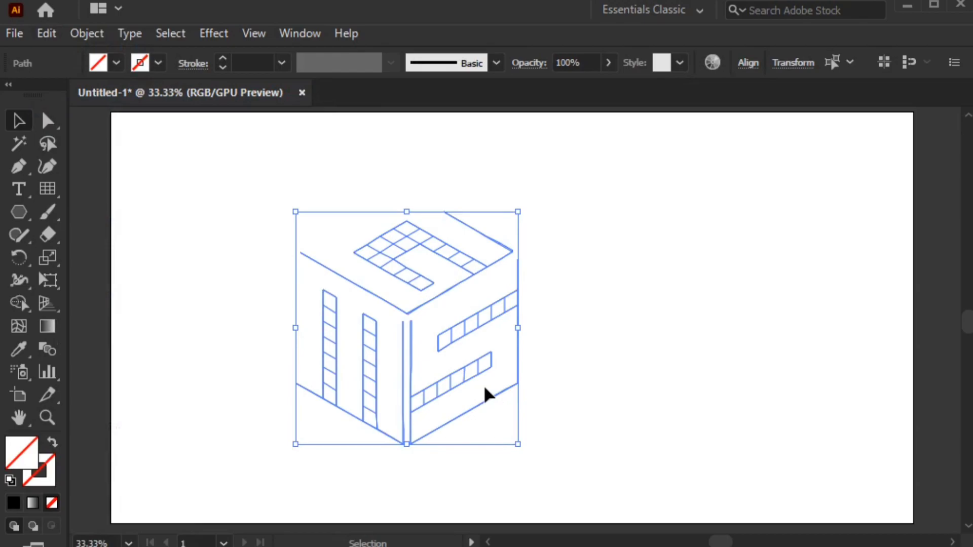
pyautogui.press('Delete')
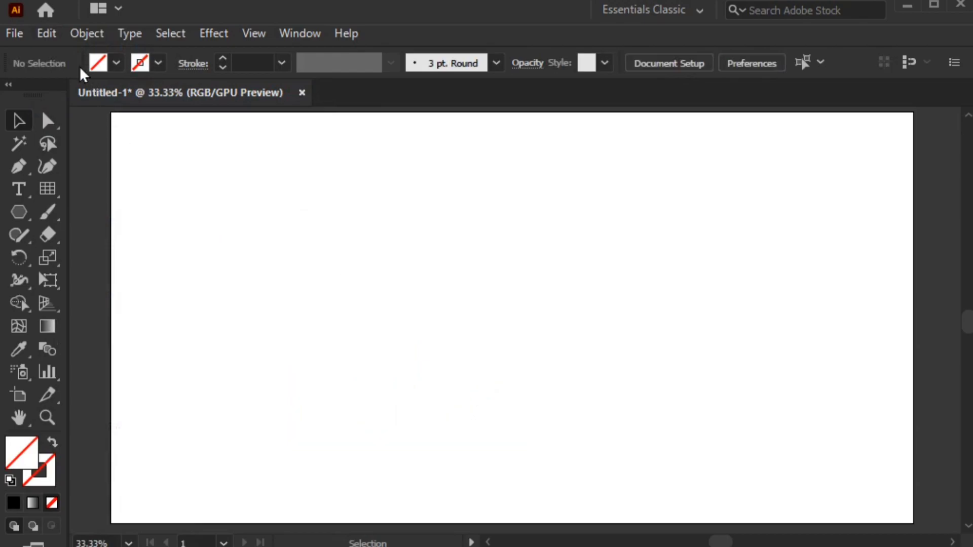
pyautogui.click(45, 33)
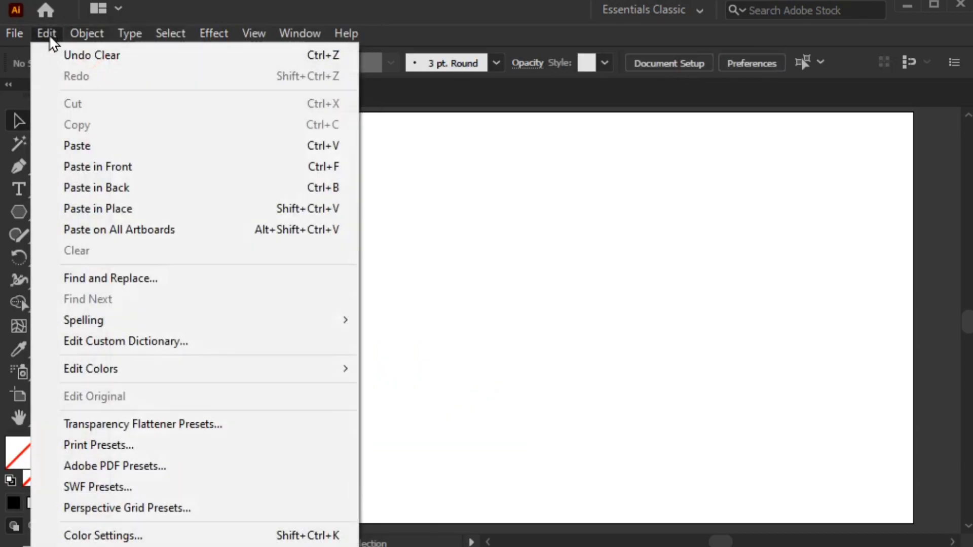
pyautogui.click(66, 163)
pyautogui.click(573, 293)
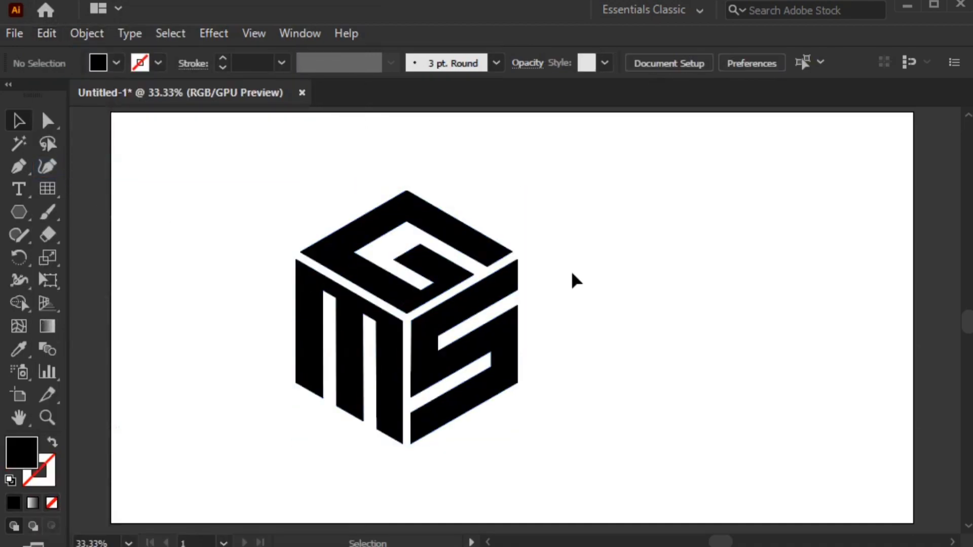
# Step: Move the three cube letters together toward the artboard's upper left and deselect them
pyautogui.moveTo(529, 202); pyautogui.dragTo(300, 457)
pyautogui.moveTo(386, 348); pyautogui.dragTo(307, 312)
pyautogui.click(491, 304)
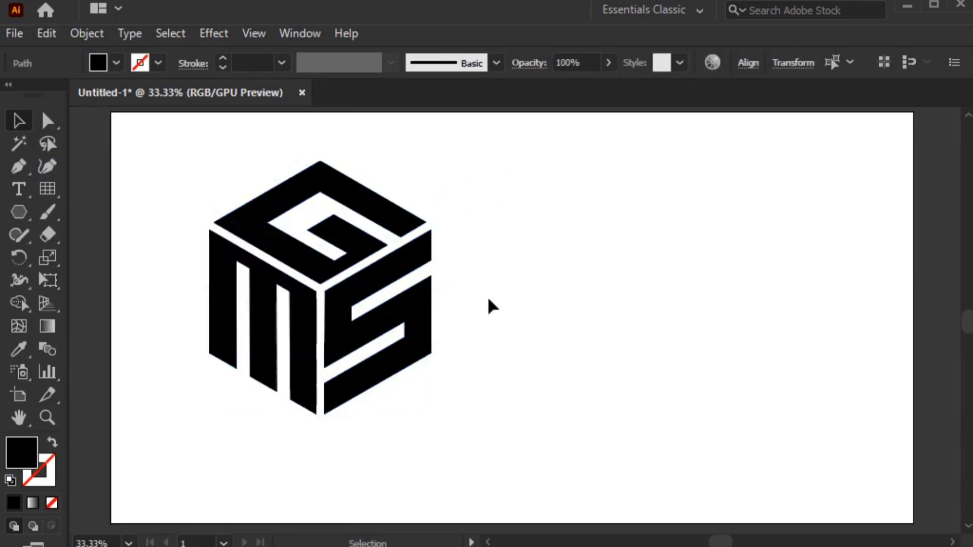
# Step: Add the text "TEXT HERE" in Gilroy-Heavy centered below the cube and scale it to about 118 pt, roughly the cube's width
pyautogui.click(18, 190)
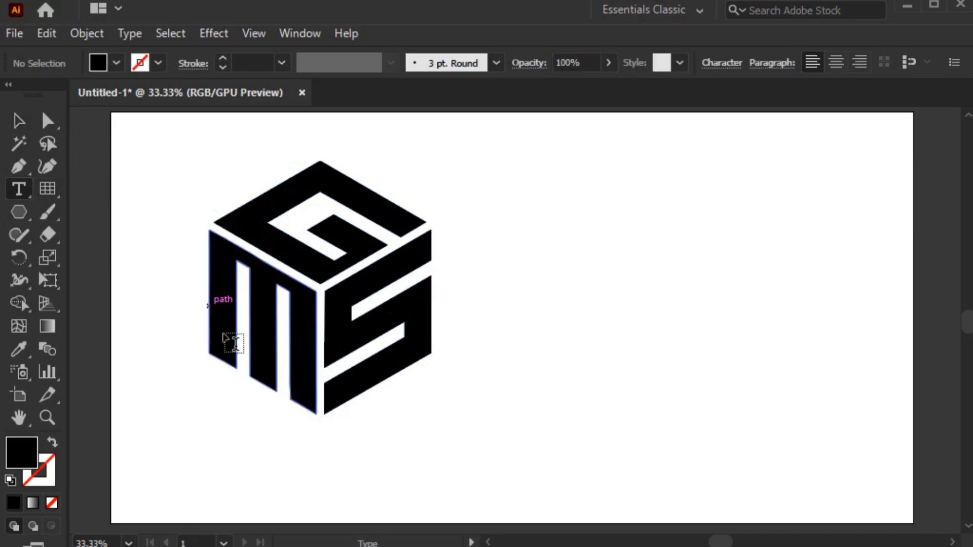
pyautogui.click(219, 435)
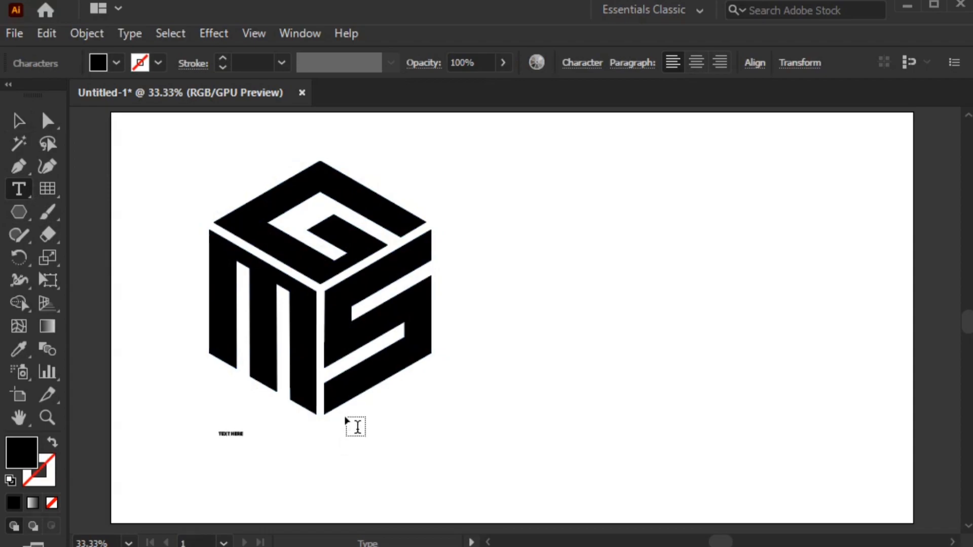
pyautogui.click(12, 126)
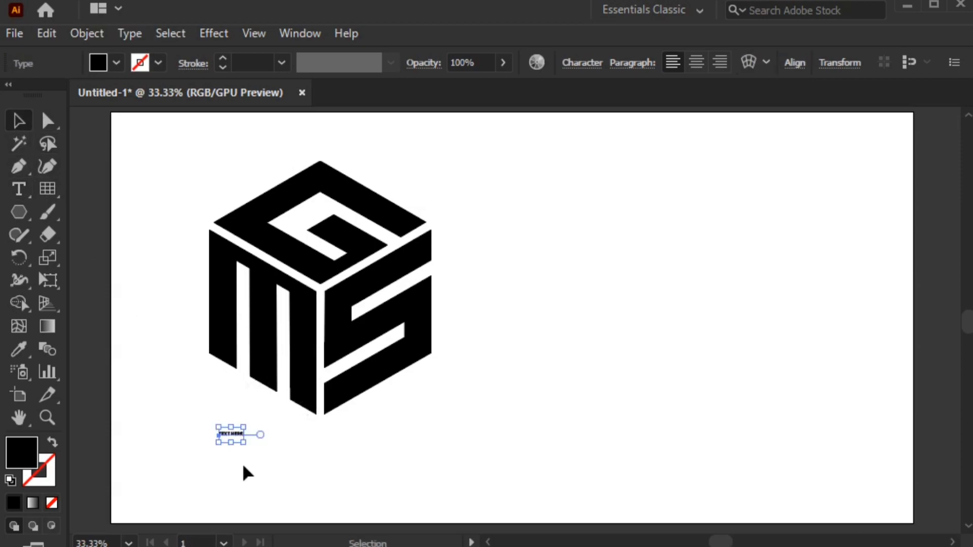
pyautogui.moveTo(243, 440); pyautogui.dragTo(366, 516)
pyautogui.moveTo(280, 442); pyautogui.dragTo(373, 446)
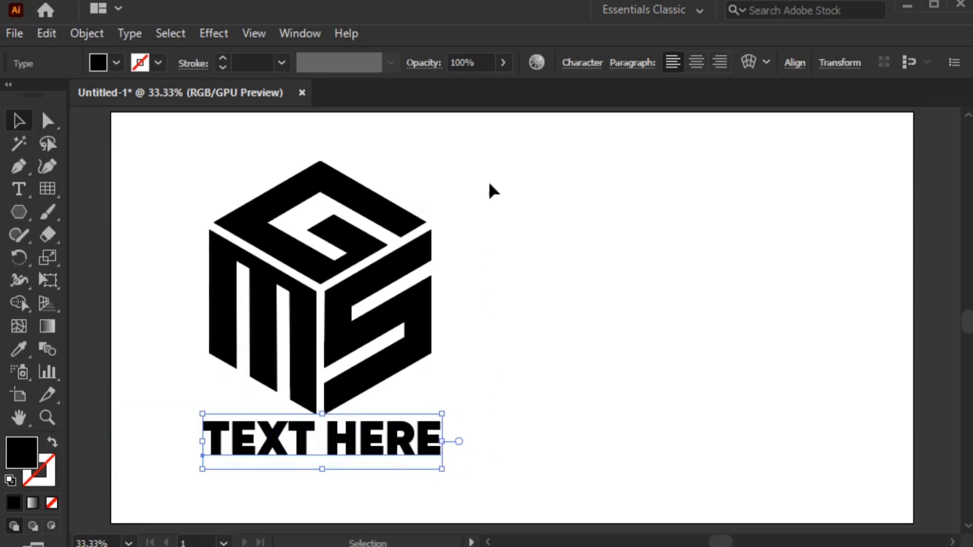
pyautogui.click(578, 66)
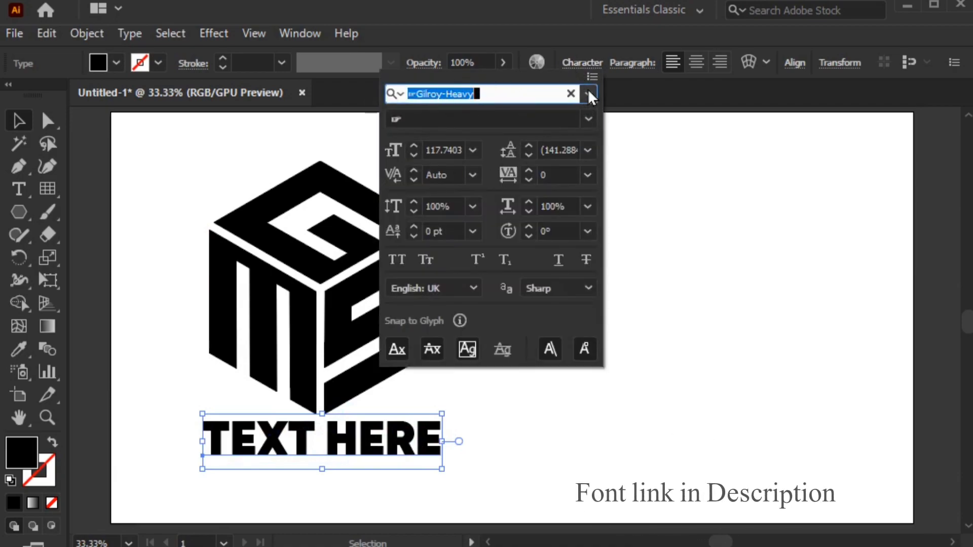
pyautogui.click(584, 66)
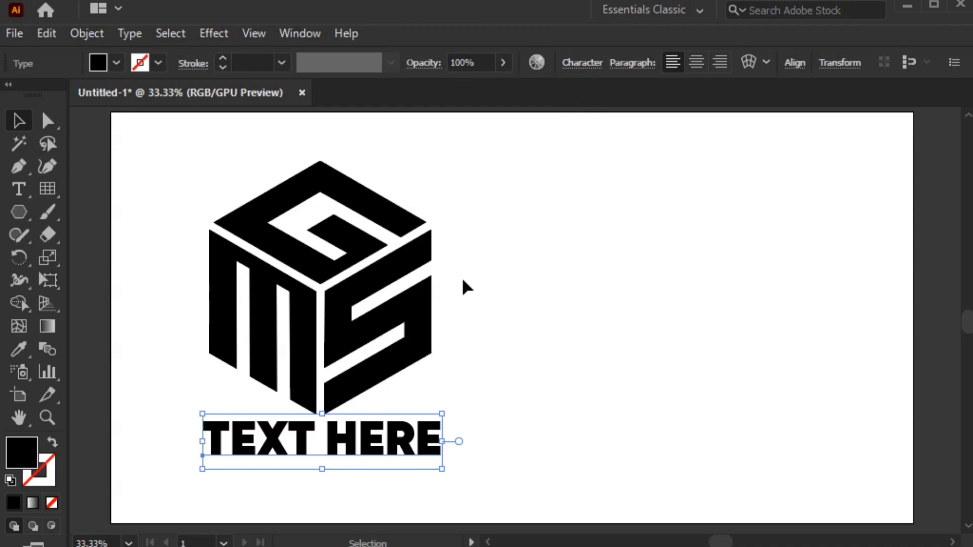
# Step: Group the cube letters with the text and place a duplicate of the group at the artboard's right side
pyautogui.moveTo(159, 157); pyautogui.dragTo(473, 500)
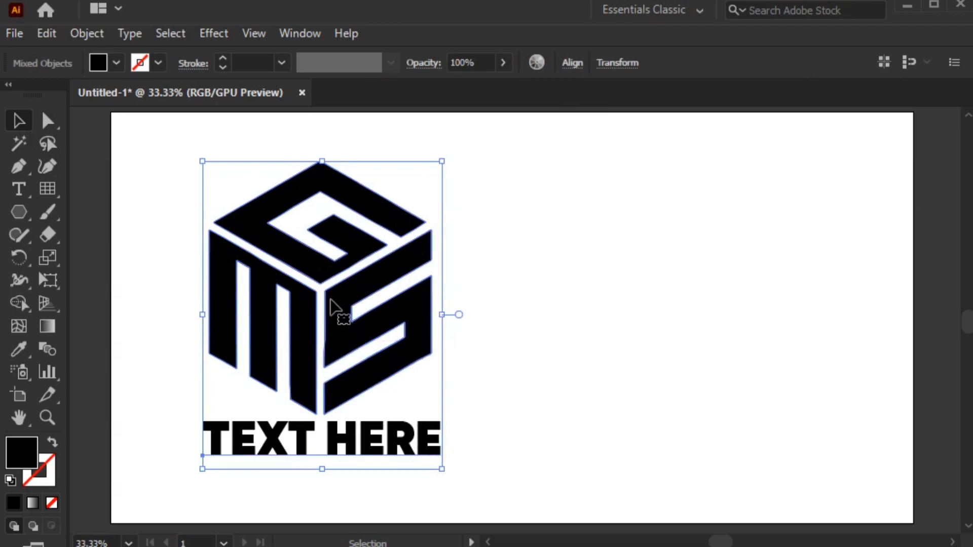
pyautogui.rightClick(330, 301)
pyautogui.click(389, 443)
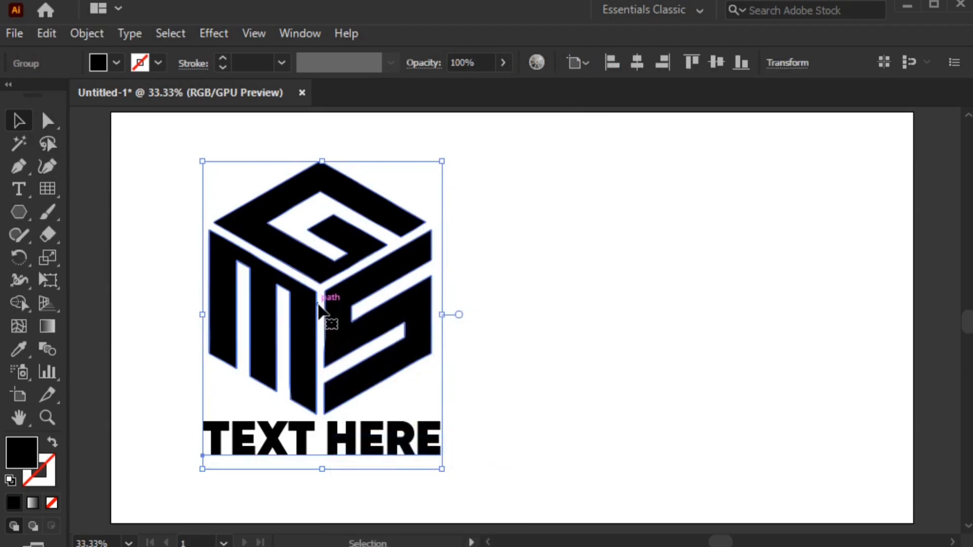
pyautogui.press('alt')
pyautogui.moveTo(309, 306); pyautogui.dragTo(752, 309)
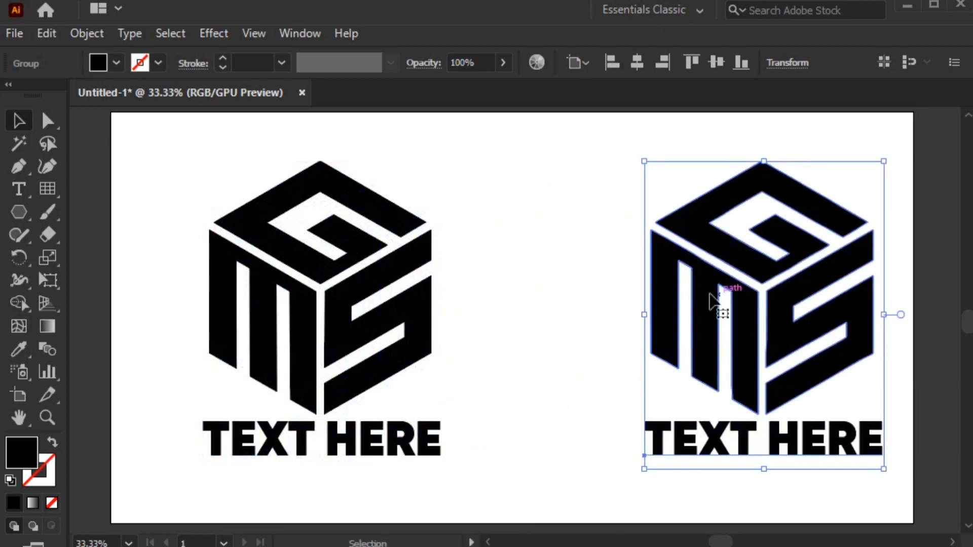
# Step: Scale both logo groups down together to about 92% around their center, and move the original logo closer to the artboard's left edge
pyautogui.moveTo(211, 144); pyautogui.dragTo(767, 499)
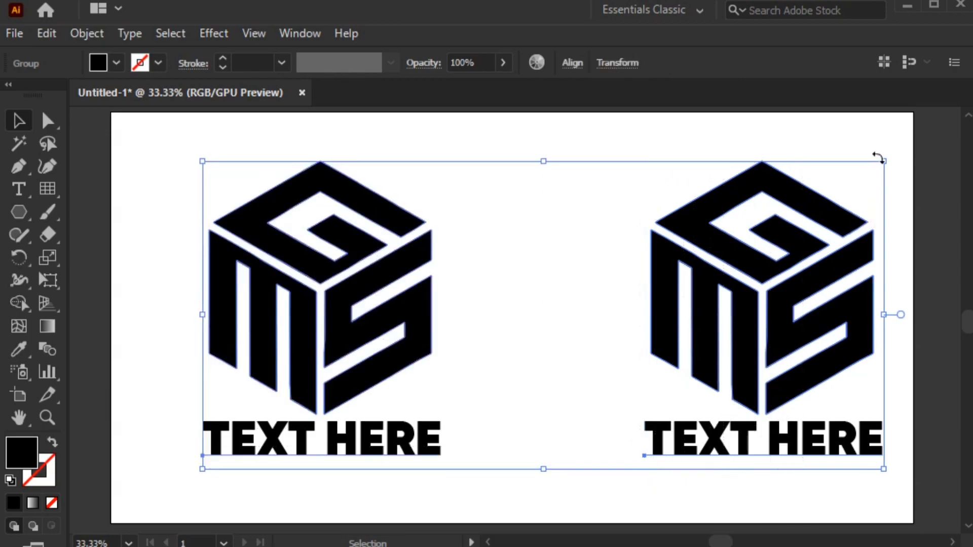
pyautogui.moveTo(884, 162); pyautogui.dragTo(869, 180)
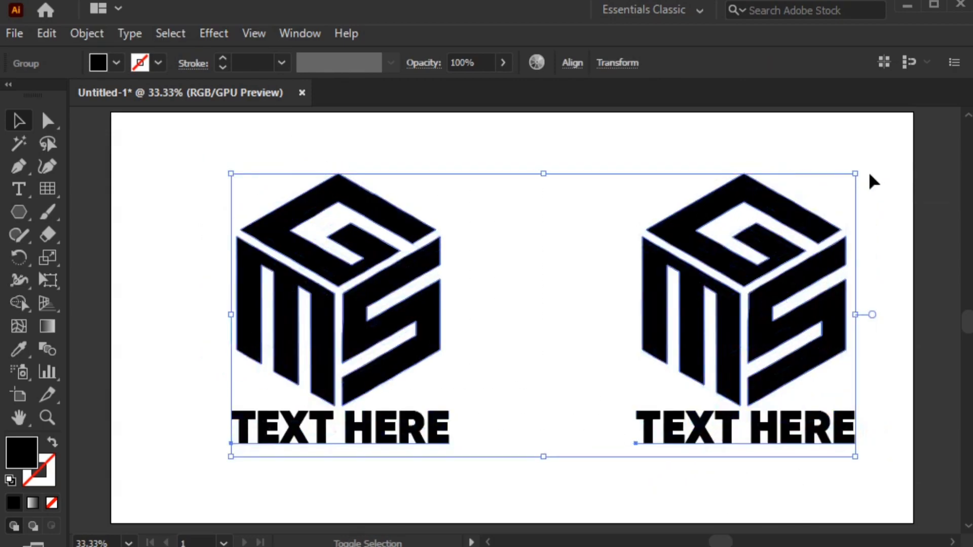
pyautogui.moveTo(255, 164); pyautogui.dragTo(403, 449)
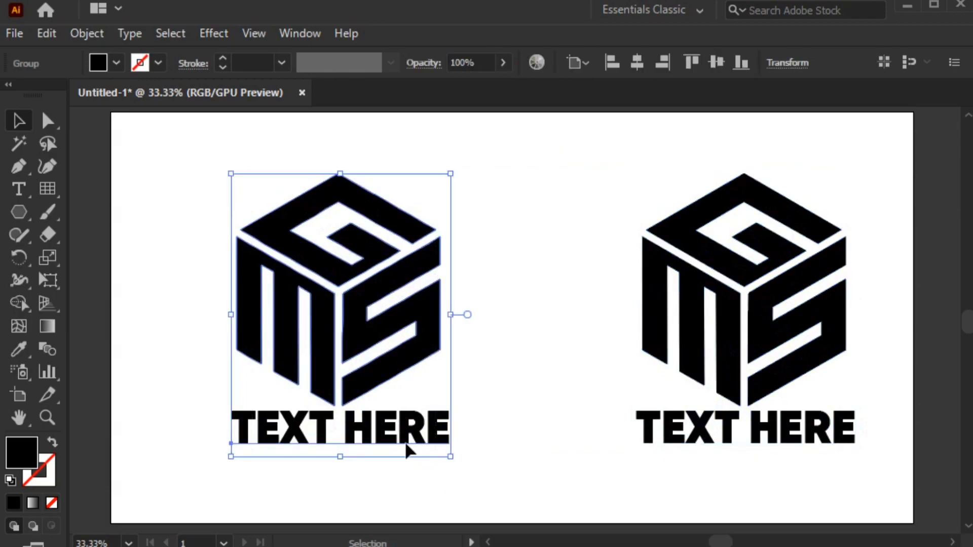
pyautogui.moveTo(370, 395); pyautogui.dragTo(317, 397)
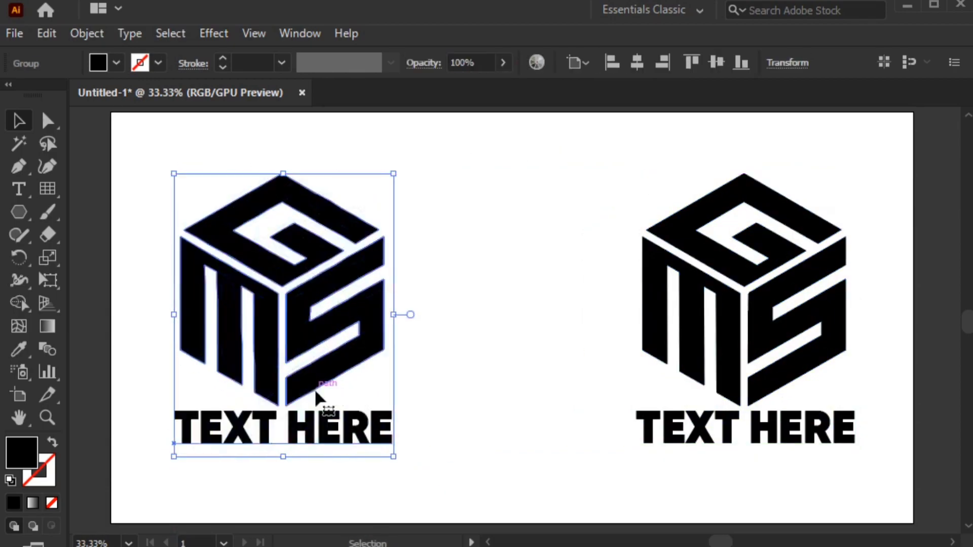
pyautogui.click(557, 240)
# Step: Fill the duplicate logo group on the artboard's right side with white and bring it to the front
pyautogui.moveTo(598, 152); pyautogui.dragTo(762, 338)
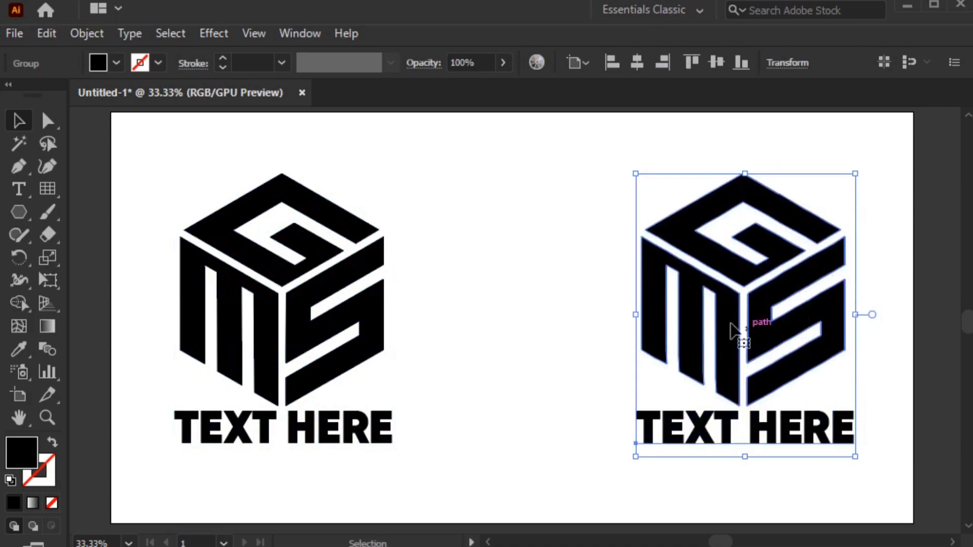
pyautogui.click(114, 63)
pyautogui.click(41, 93)
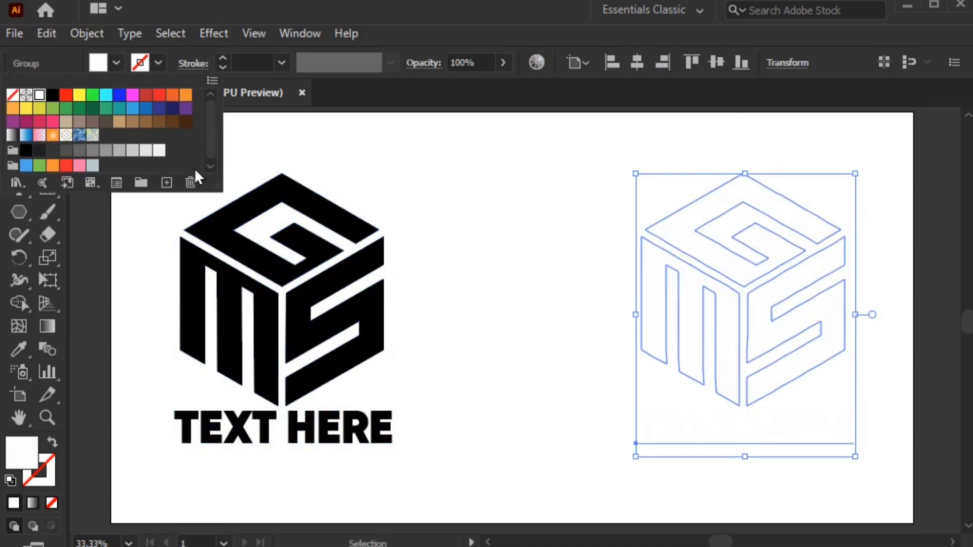
pyautogui.click(719, 253)
pyautogui.rightClick(720, 253)
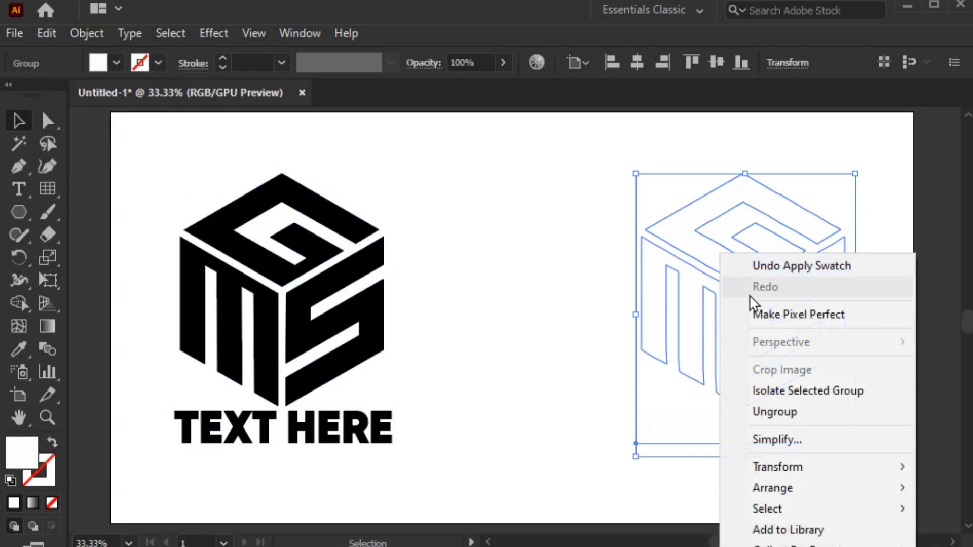
pyautogui.moveTo(774, 487)
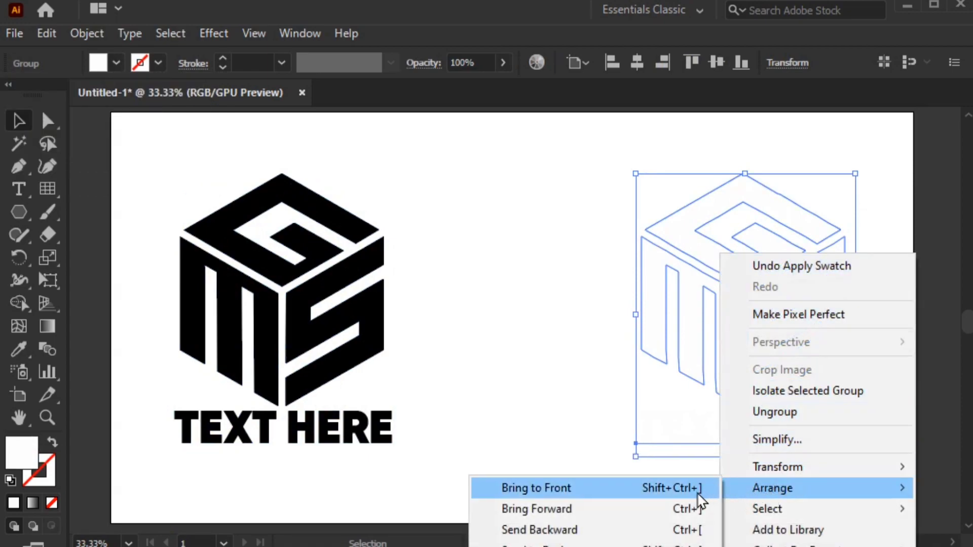
pyautogui.click(683, 489)
pyautogui.click(175, 276)
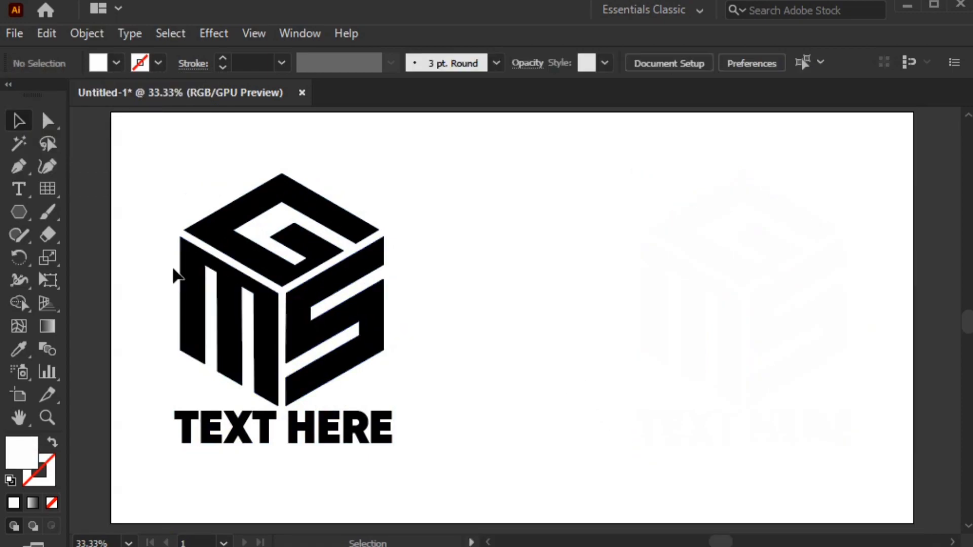
# Step: Draw a black rectangle without a stroke that covers the artboard's right half, from its top center to its bottom right corner
pyautogui.click(10, 211)
pyautogui.click(141, 219)
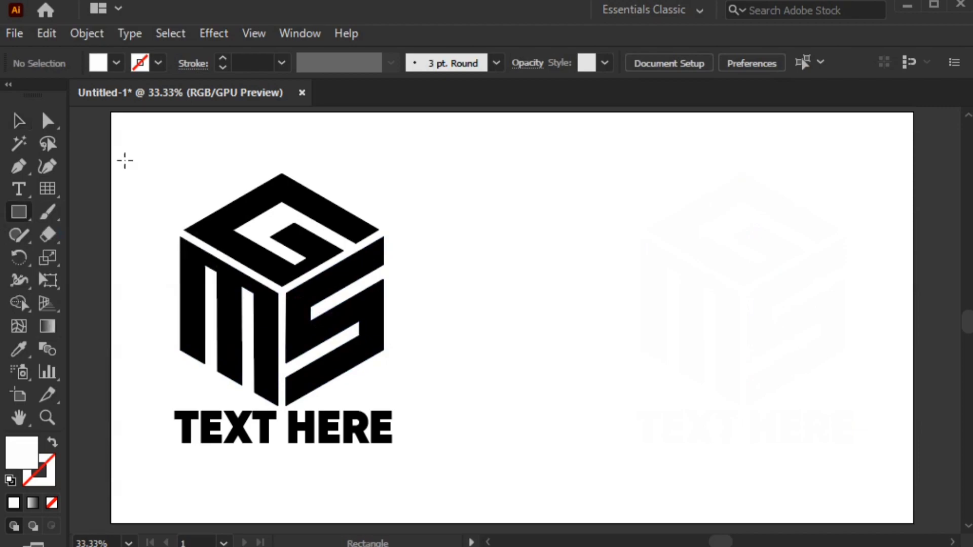
pyautogui.click(117, 63)
pyautogui.click(52, 96)
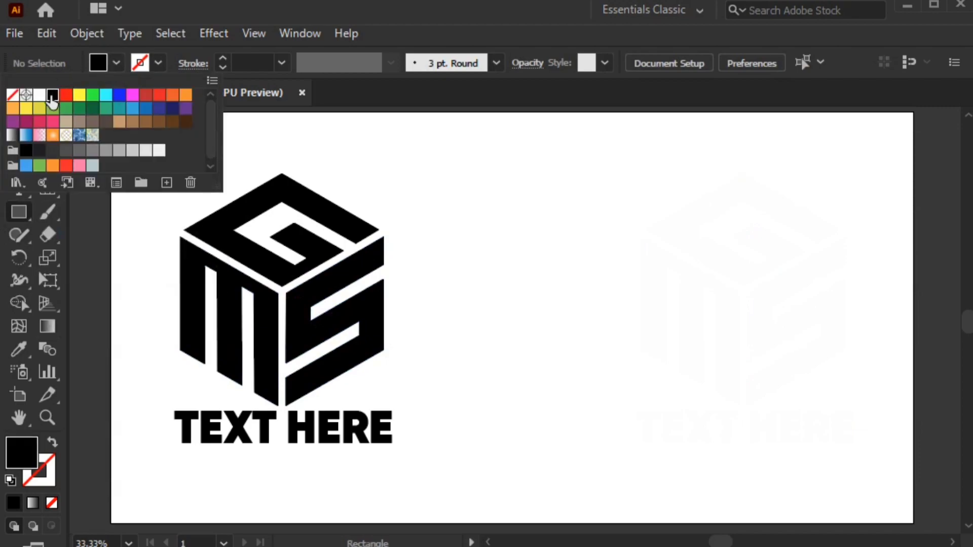
pyautogui.click(115, 65)
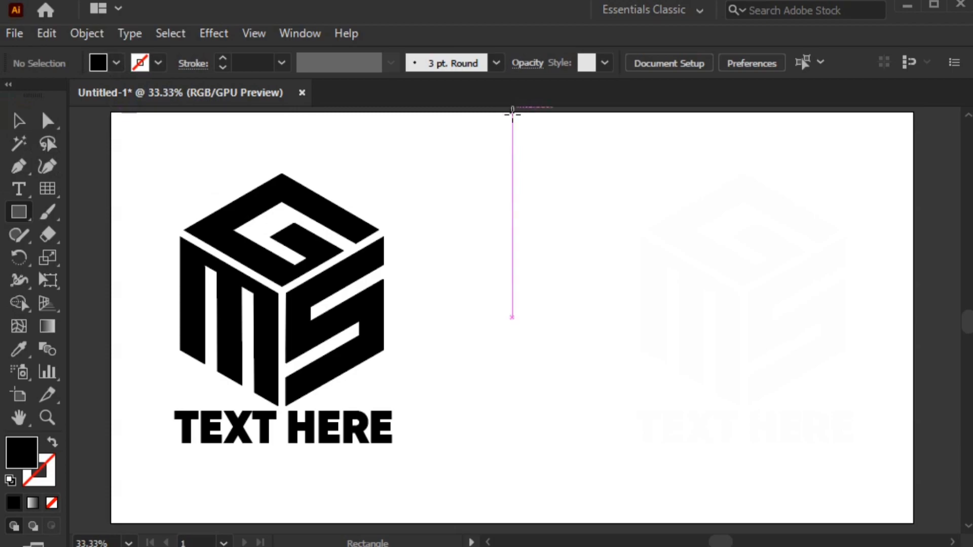
pyautogui.moveTo(512, 113); pyautogui.dragTo(915, 517)
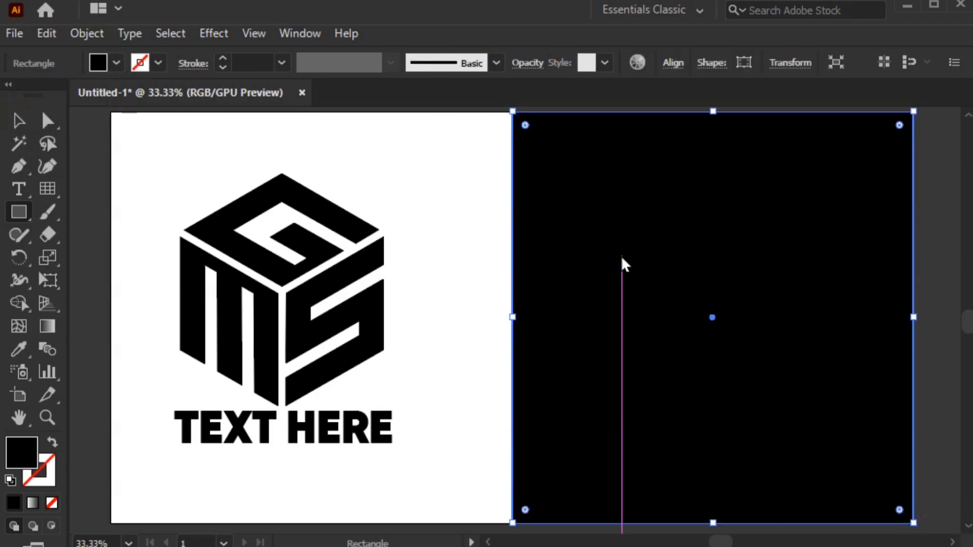
# Step: Send the black rectangle to the back, behind the white logo, and deselect it
pyautogui.rightClick(621, 255)
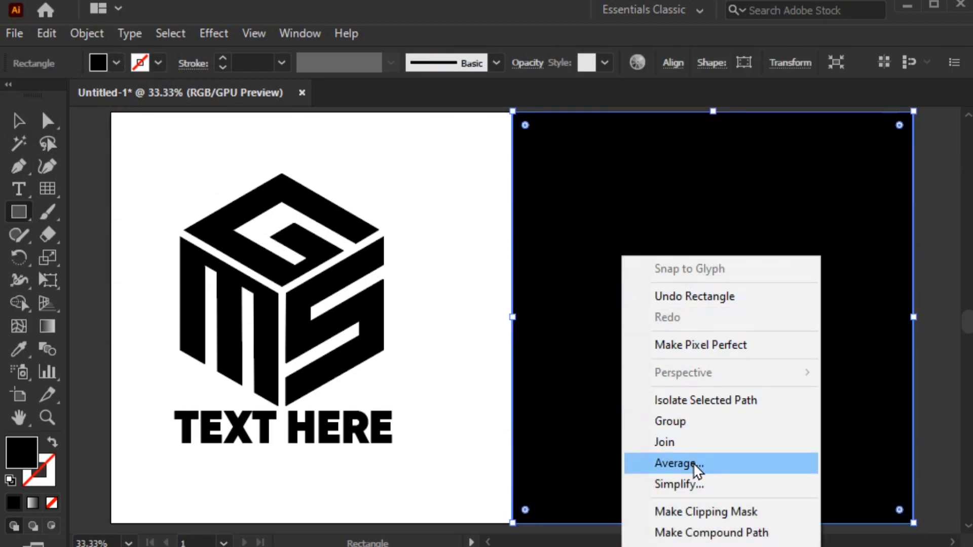
pyautogui.rightClick(660, 146)
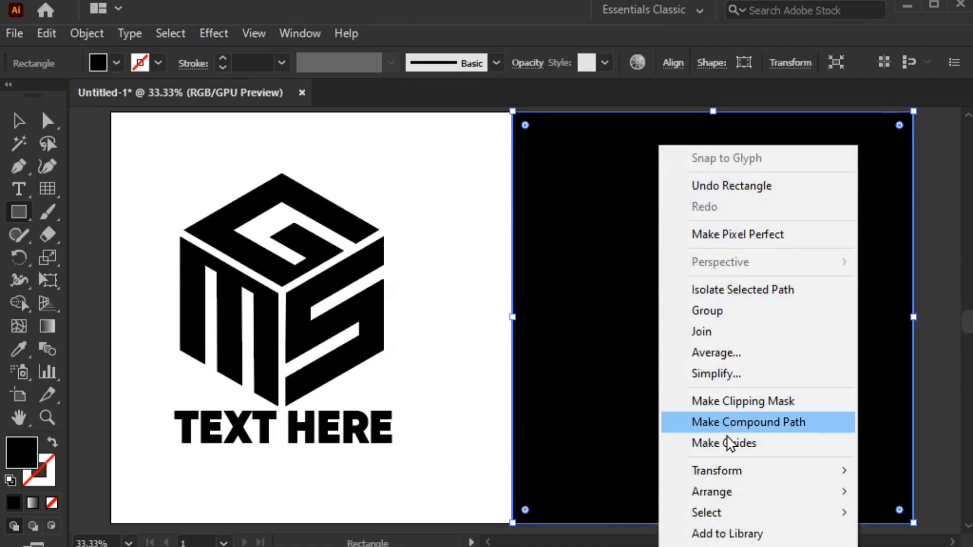
pyautogui.moveTo(722, 490)
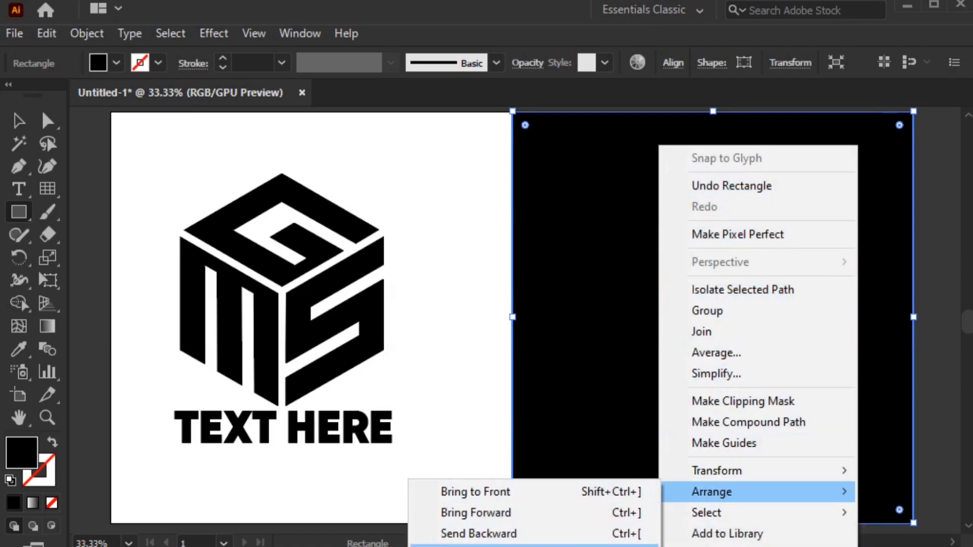
pyautogui.click(479, 545)
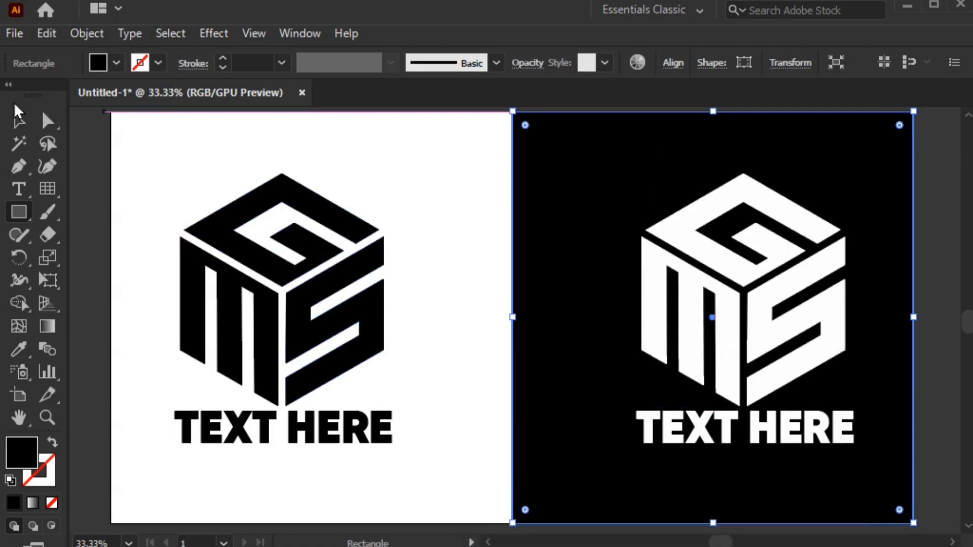
pyautogui.click(19, 121)
pyautogui.click(347, 162)
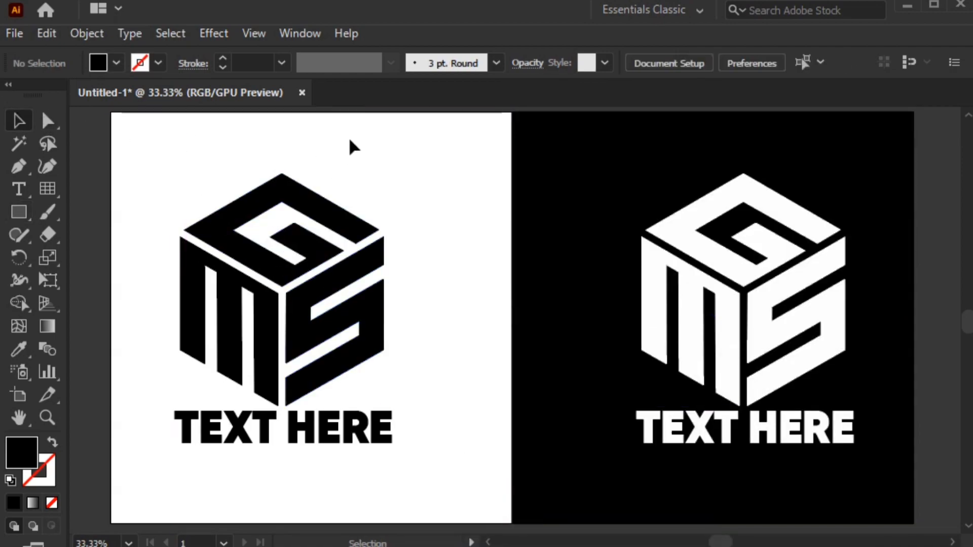
# Step: Lock both logos and the black rectangle in place
pyautogui.moveTo(161, 123); pyautogui.dragTo(847, 502)
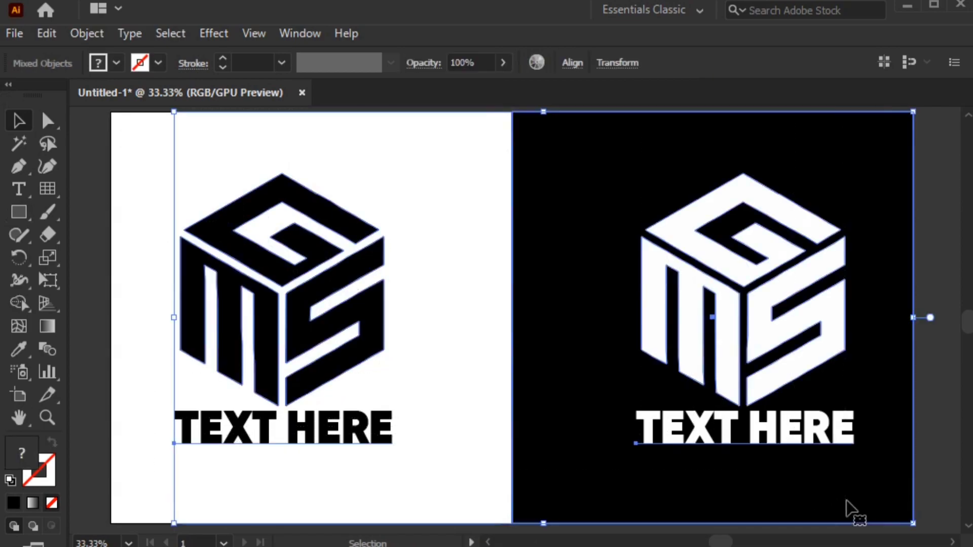
pyautogui.click(87, 35)
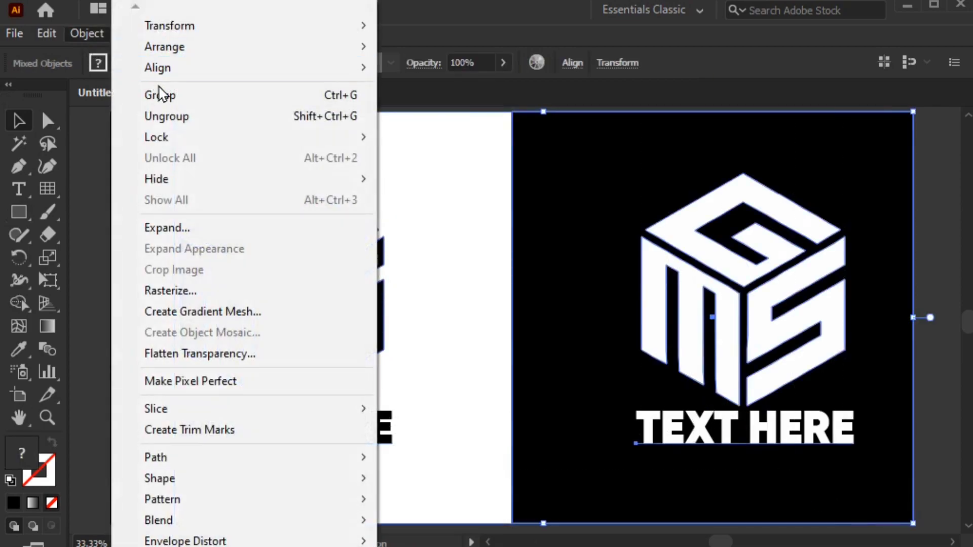
pyautogui.moveTo(348, 147)
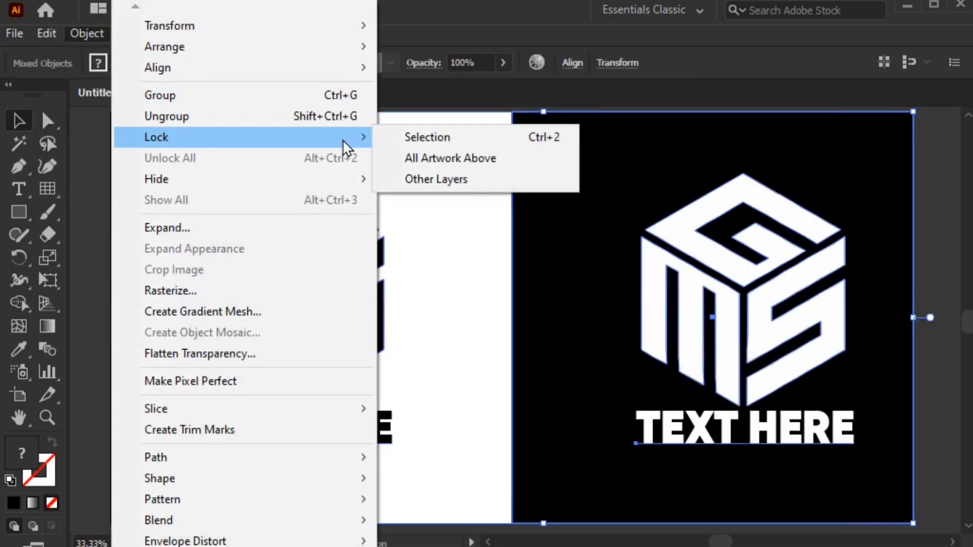
pyautogui.click(445, 140)
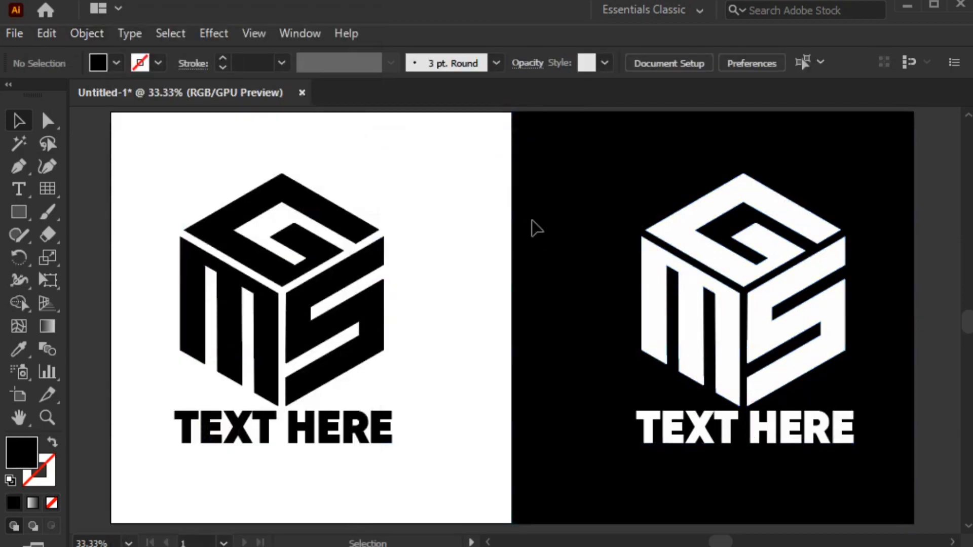
pyautogui.hotkey('ctrl', '-')
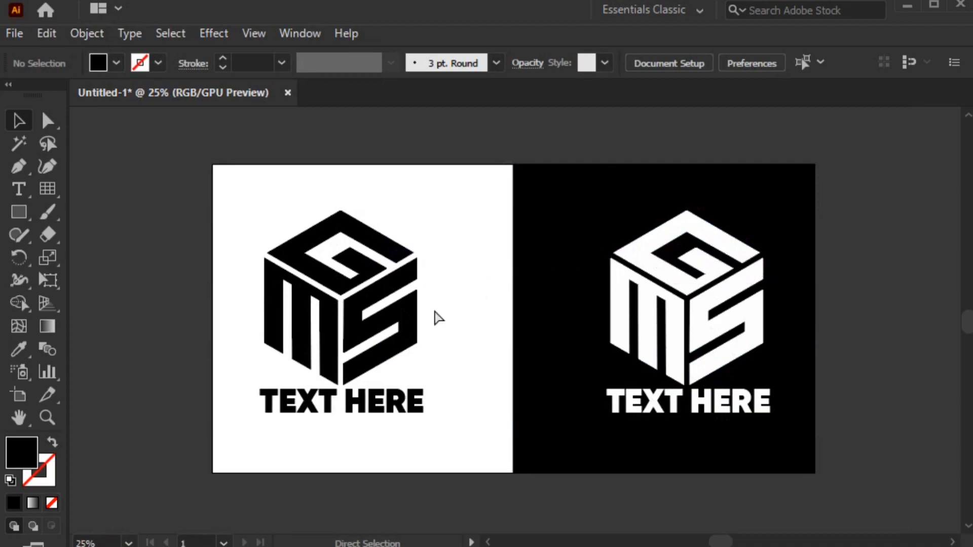
pyautogui.hotkey('ctrl', '+')
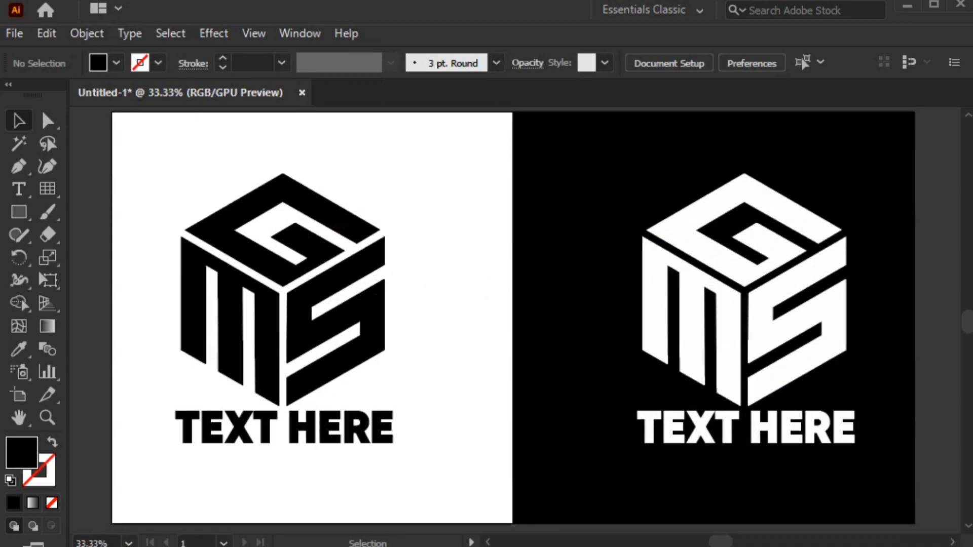